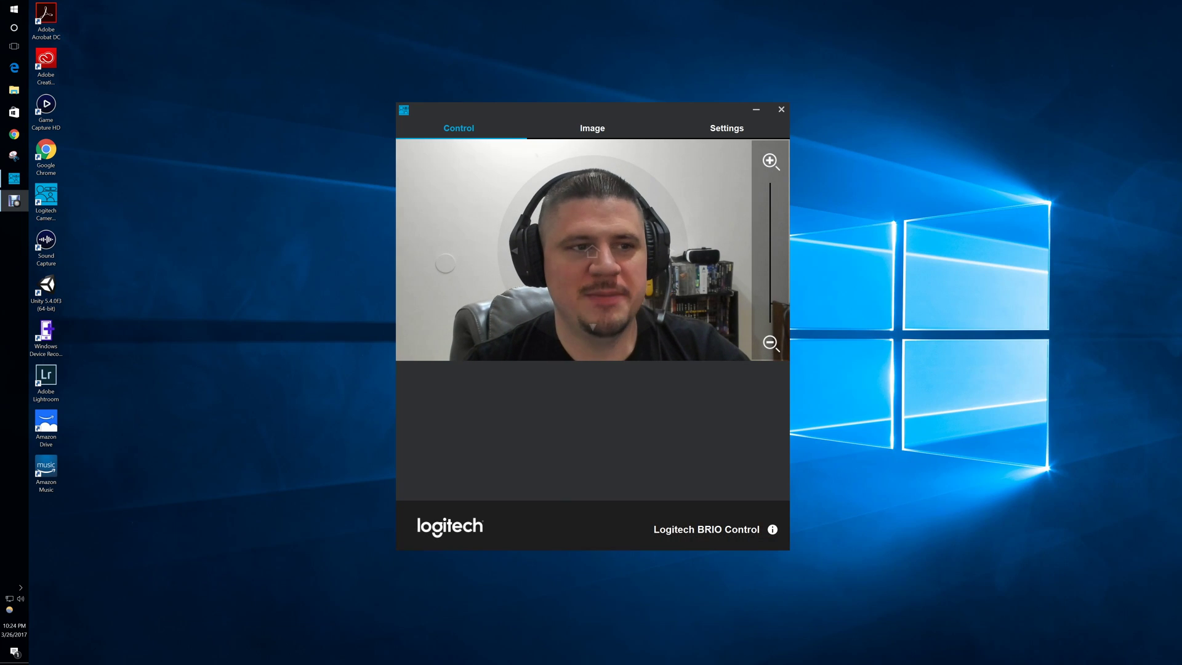
Step: Open logitech.com/support in Chrome and go to the BRIO Windows 10 downloads section
click(15, 136)
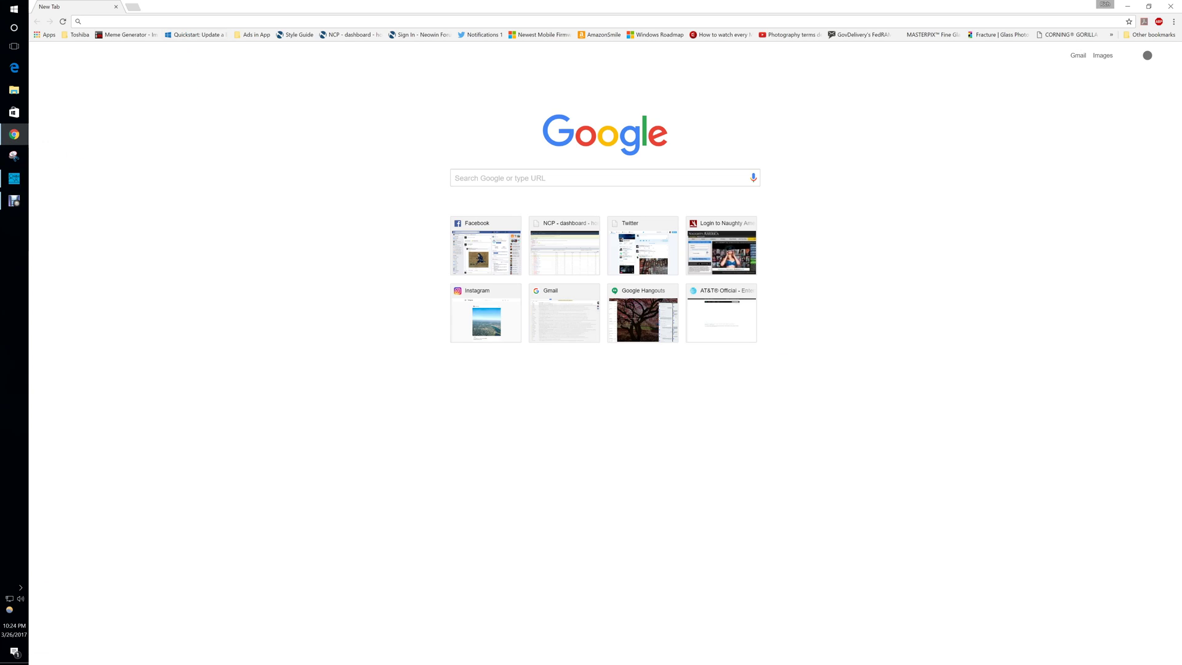
text(logi)
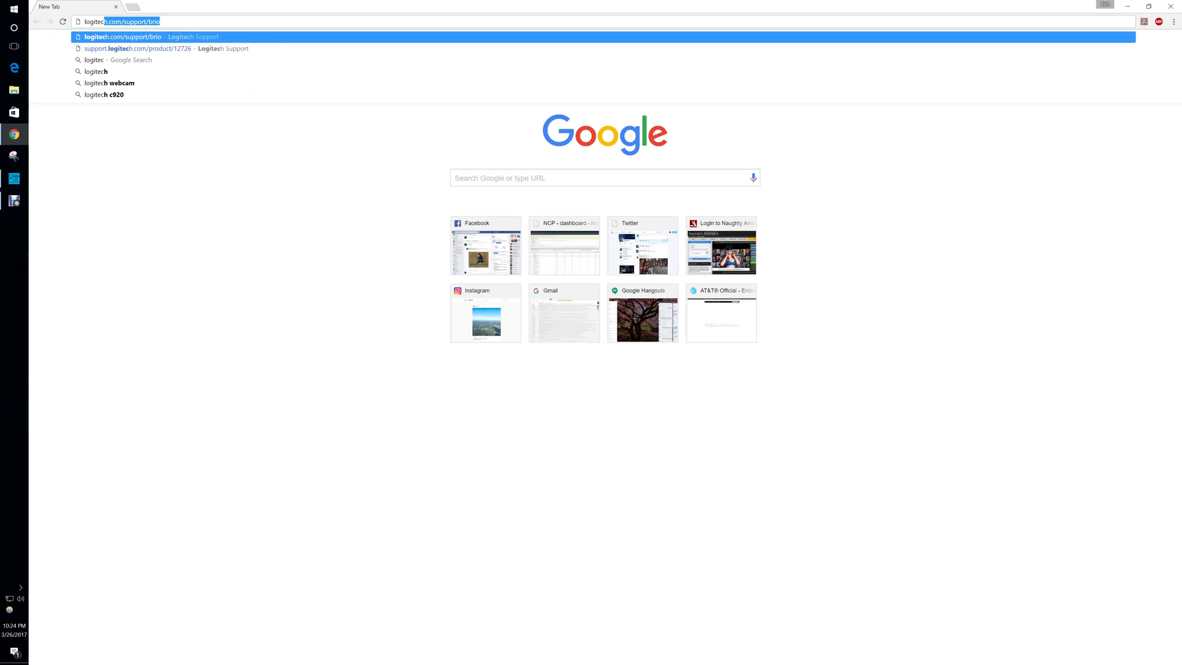
text(tech.com/en_us/product/brio)
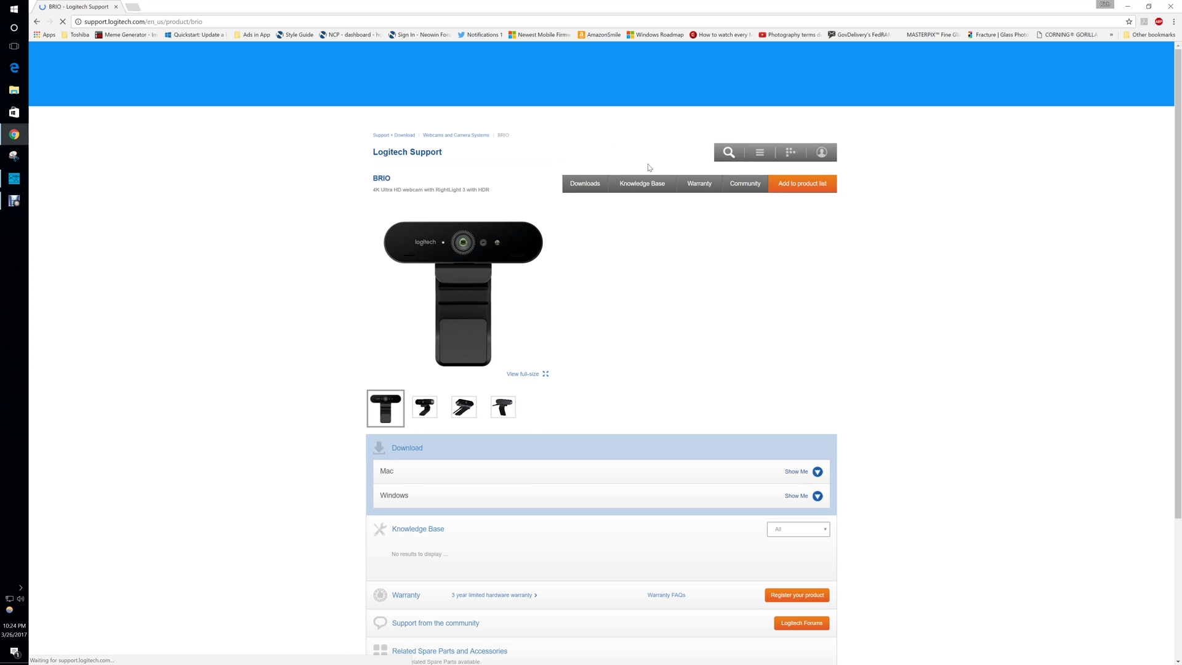
click(585, 253)
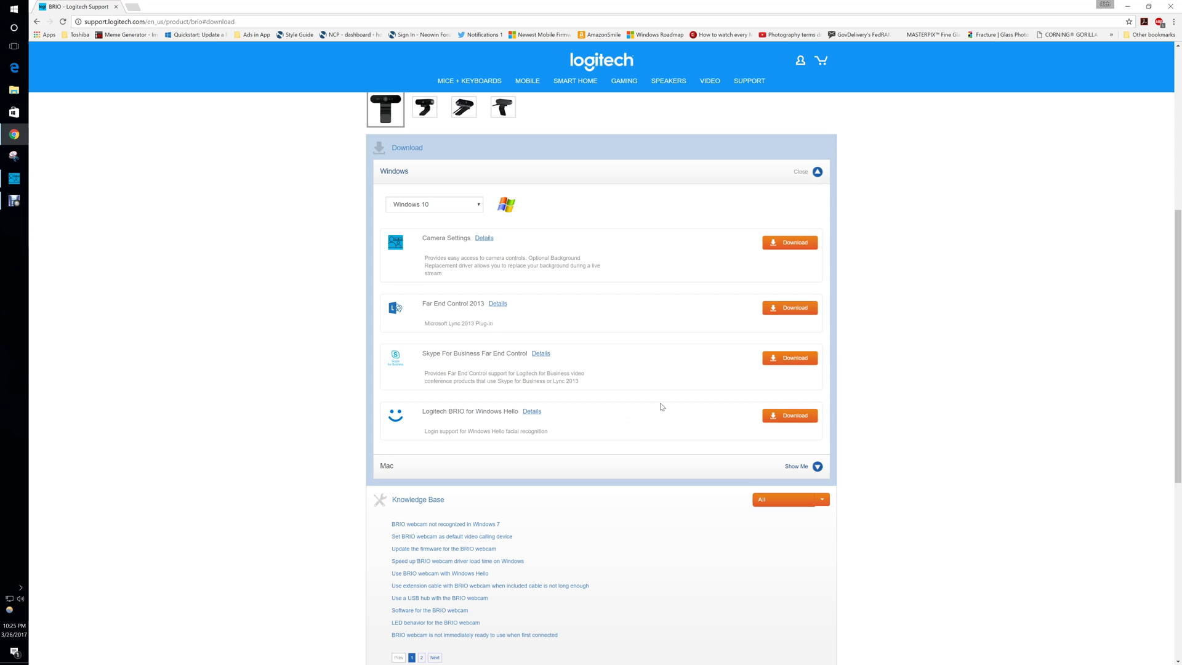
key(super)
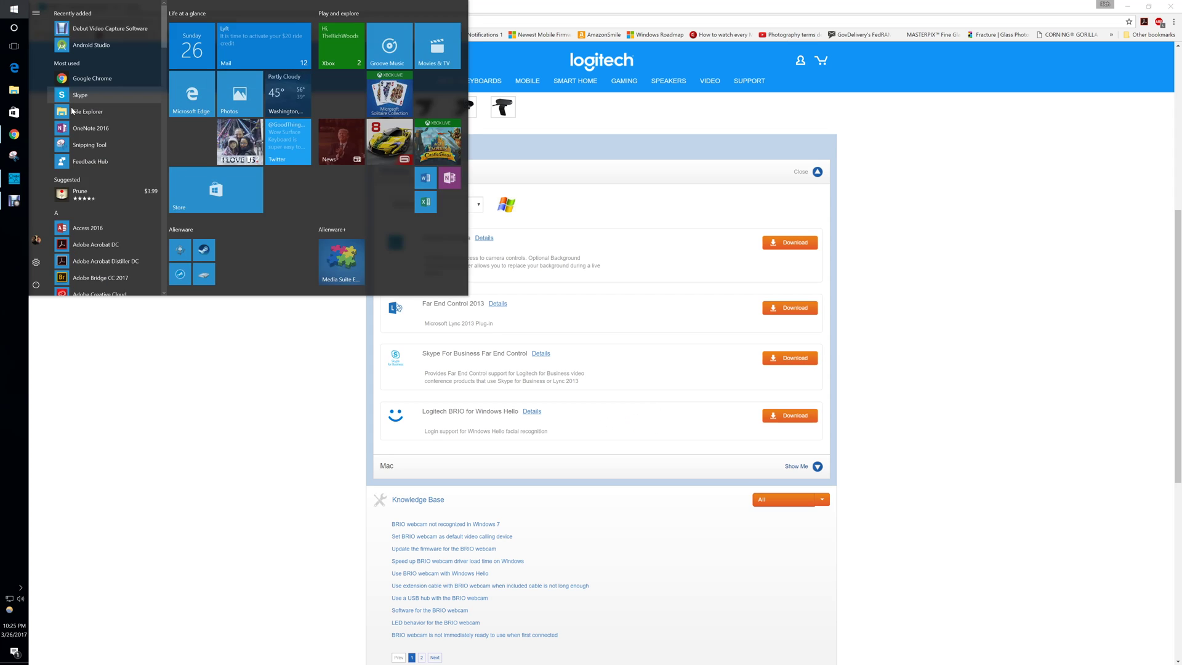
scroll(114, 152, down, 10)
scroll(114, 152, down, 1)
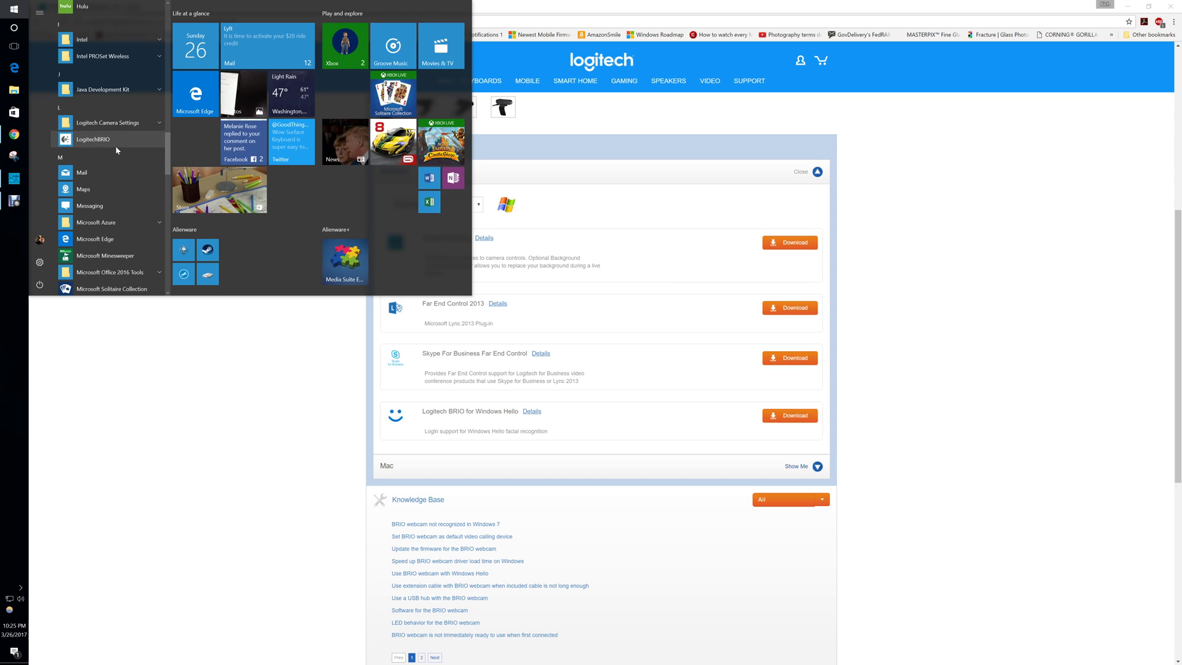
click(251, 368)
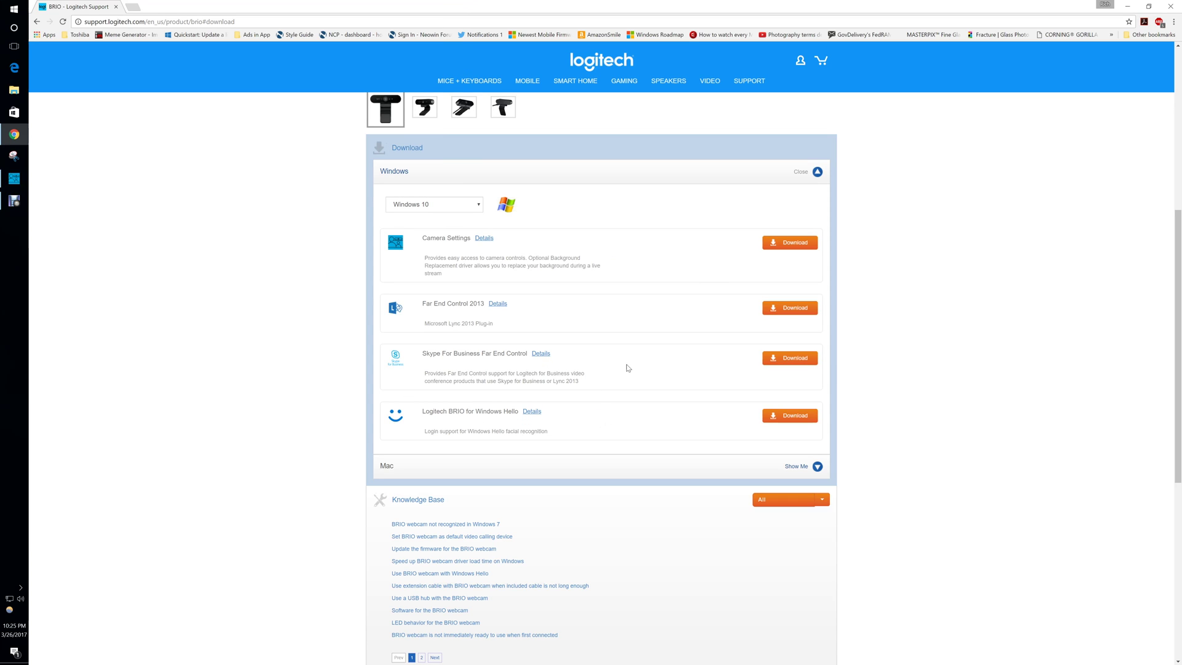
Step: Close Chrome and zoom the BRIO webcam view in twice on the face
click(1165, 7)
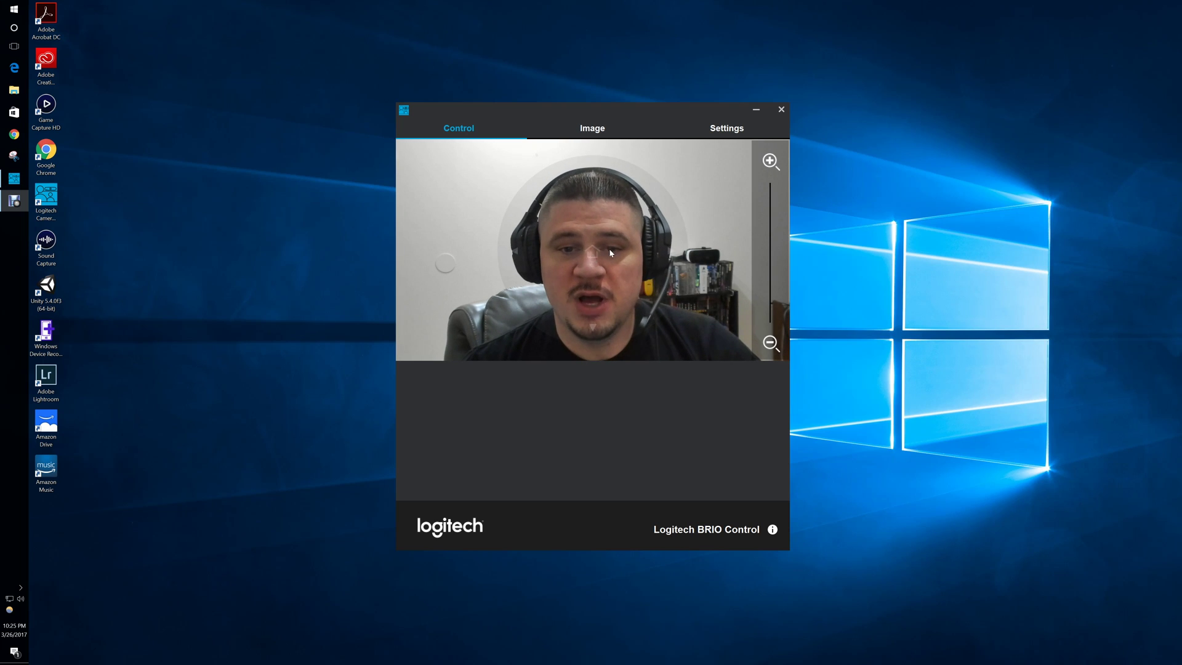
click(770, 161)
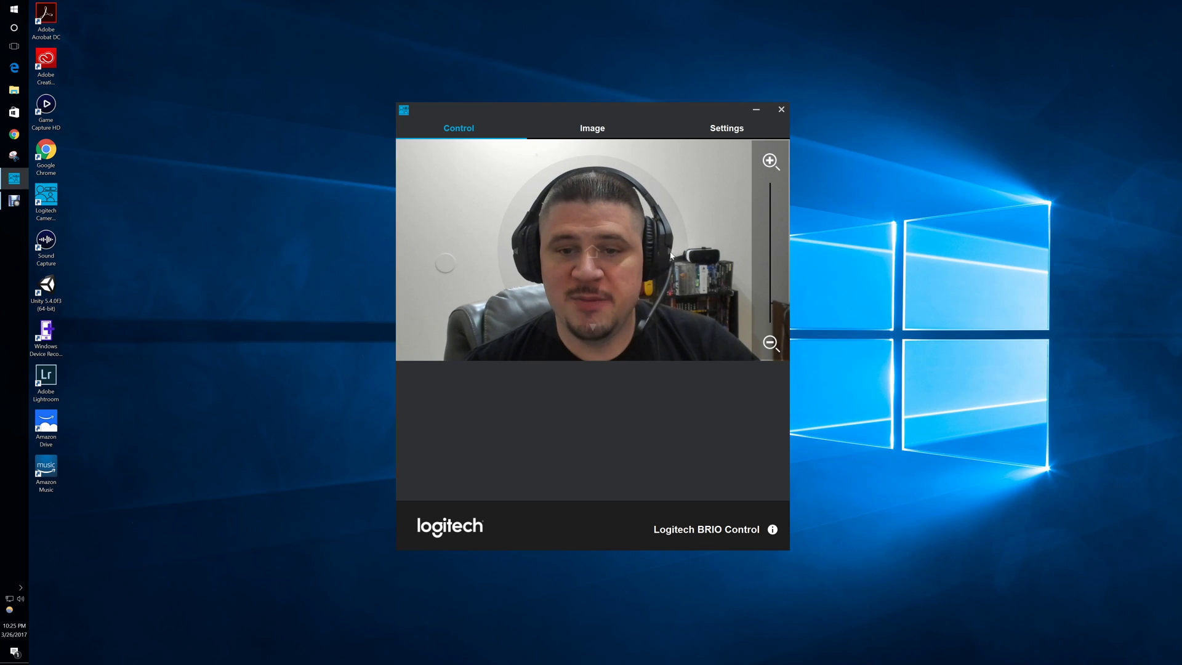
click(770, 161)
click(770, 161)
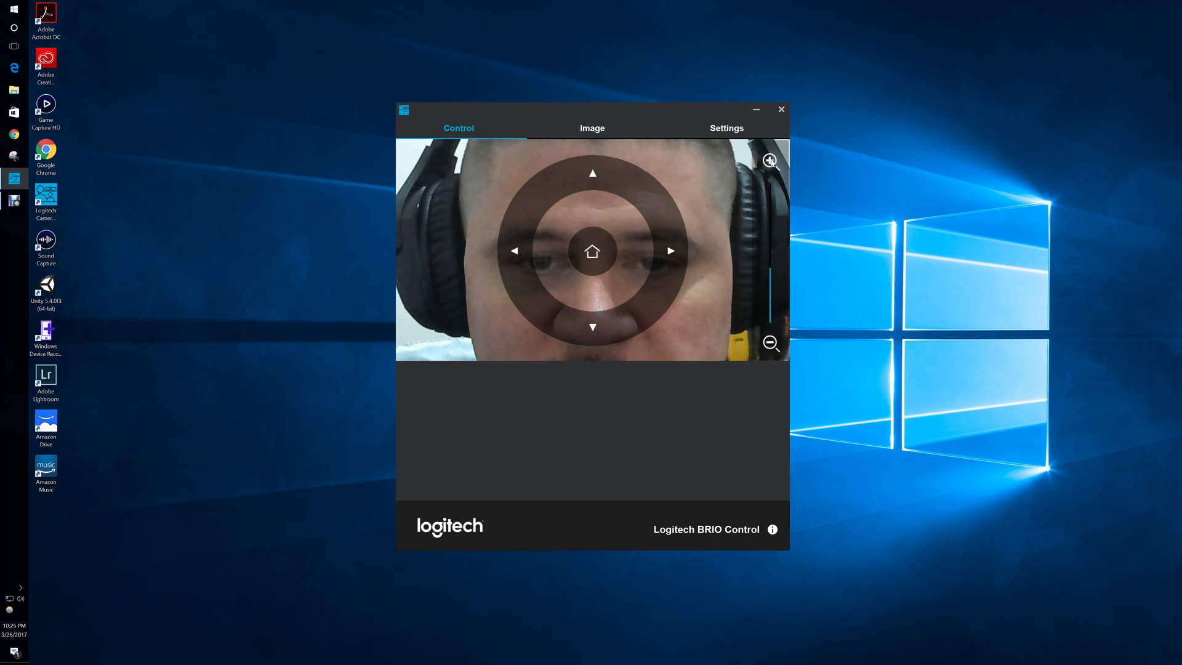
Step: Pan the zoomed view right and down onto the shirt, then recentre it on the face
click(672, 252)
click(672, 251)
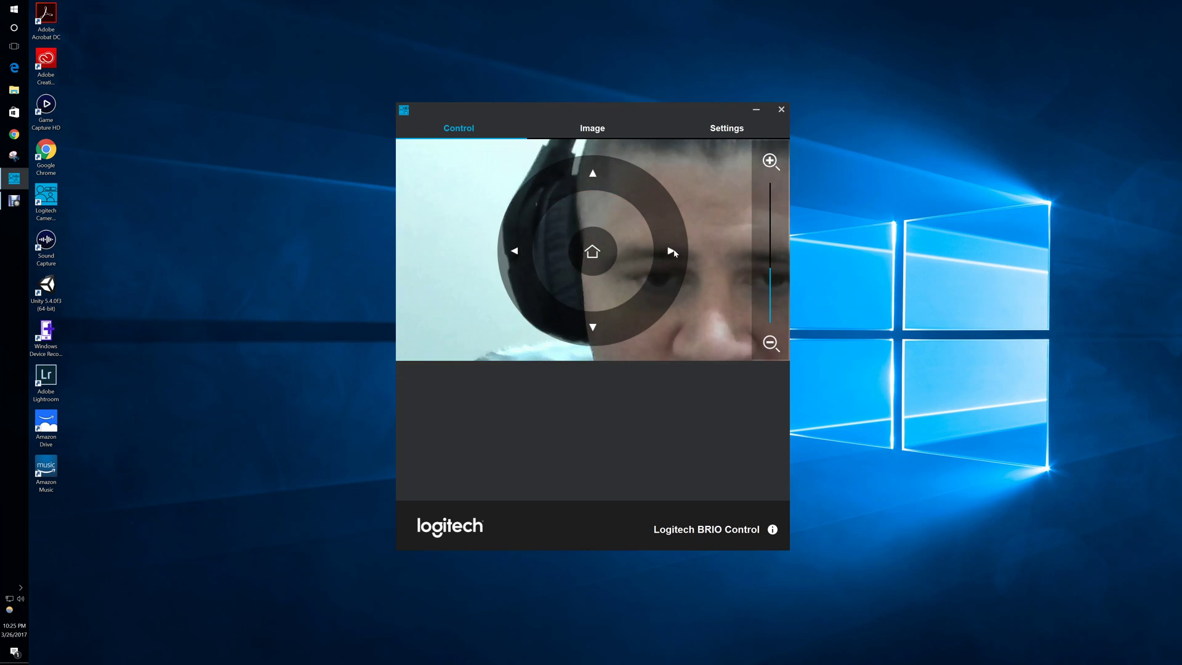
click(593, 326)
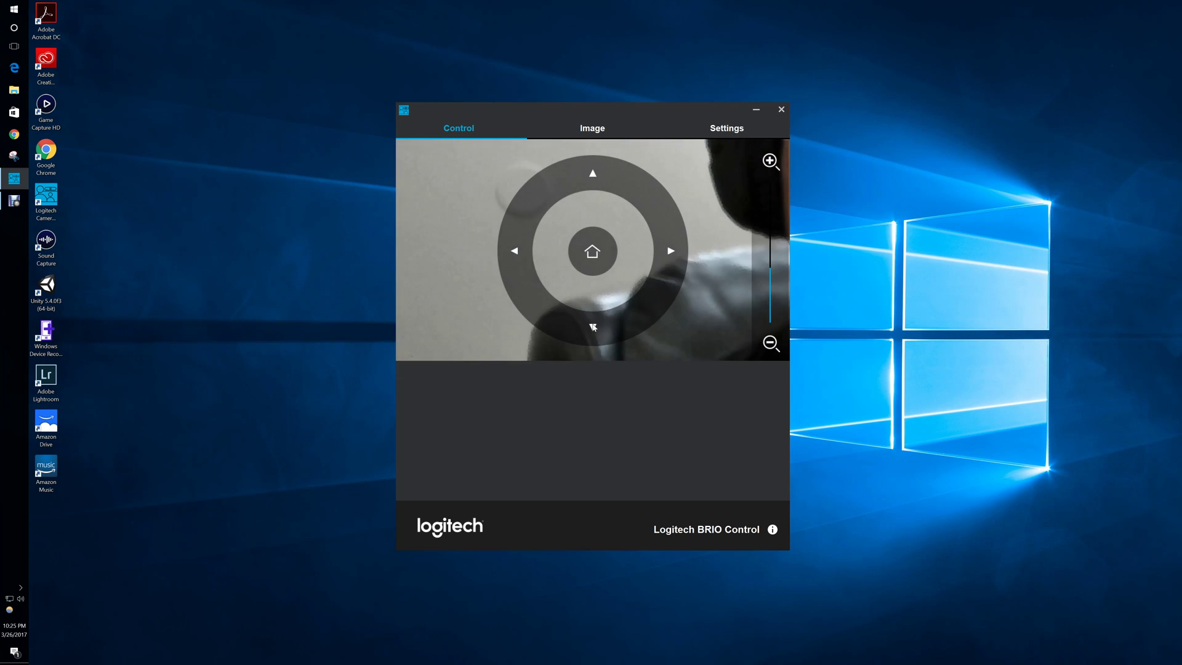
click(675, 246)
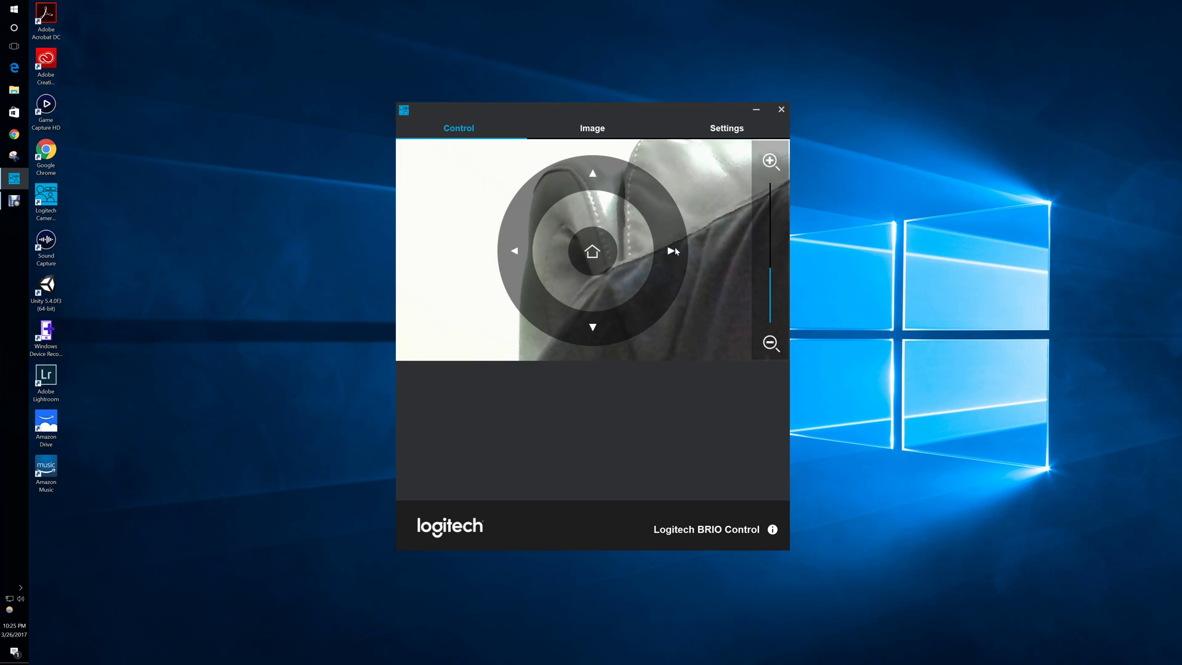
click(592, 251)
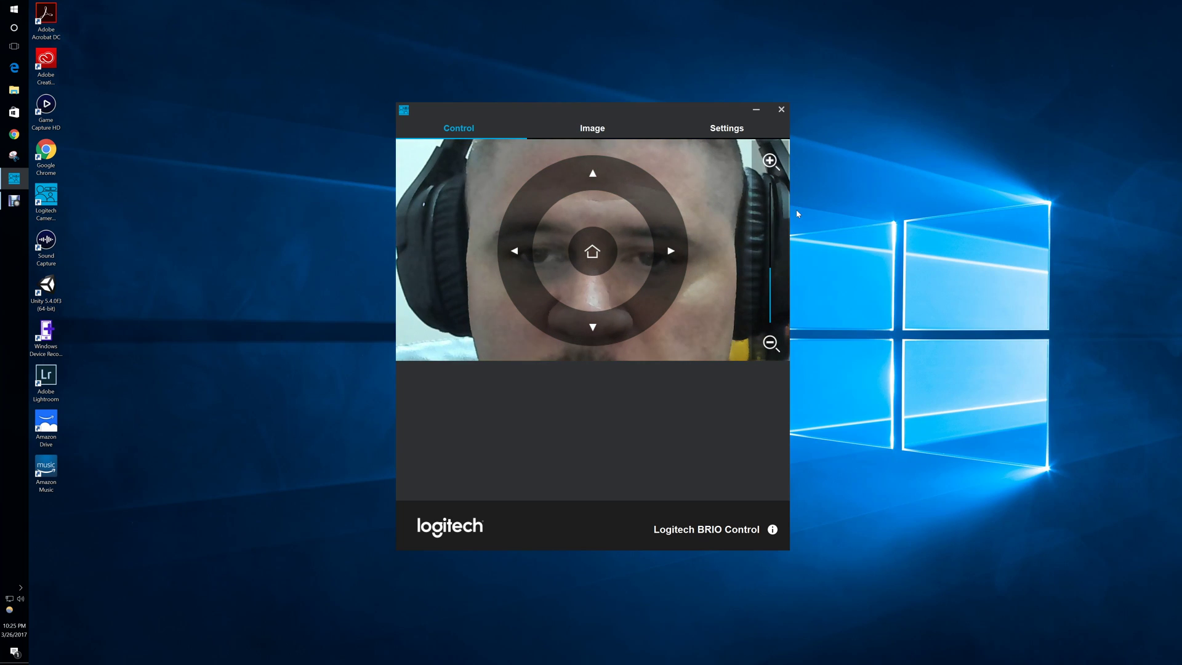
Step: Zoom the webcam fully back out to the wide room view and show the Image adjustments
click(772, 345)
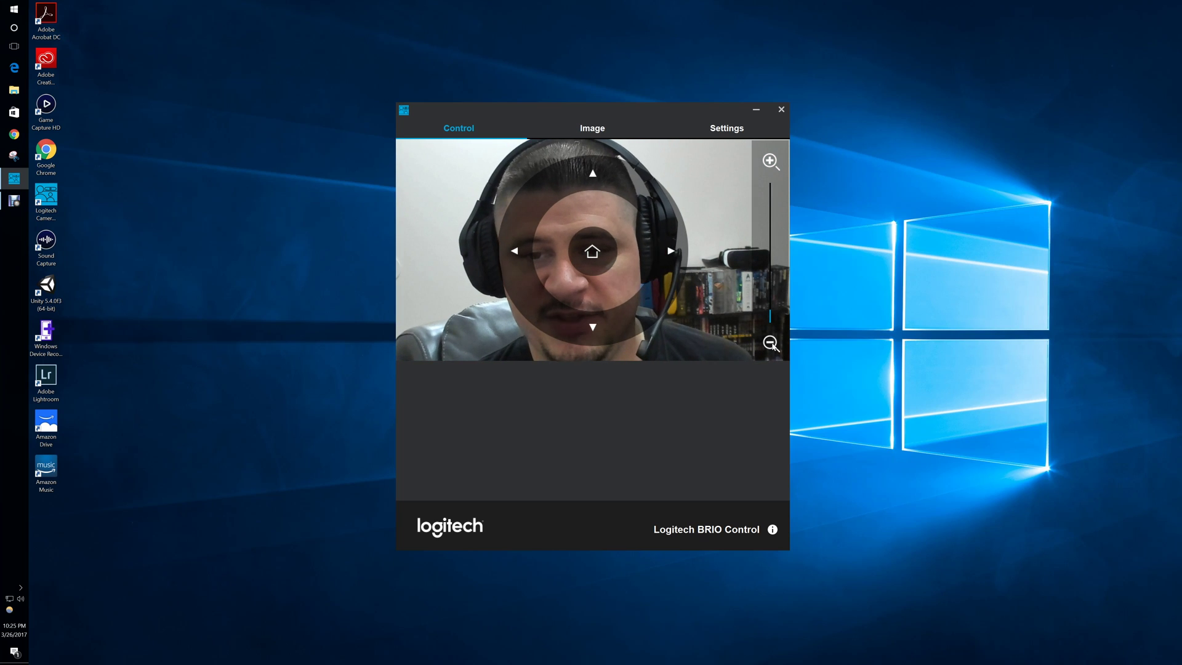
click(773, 345)
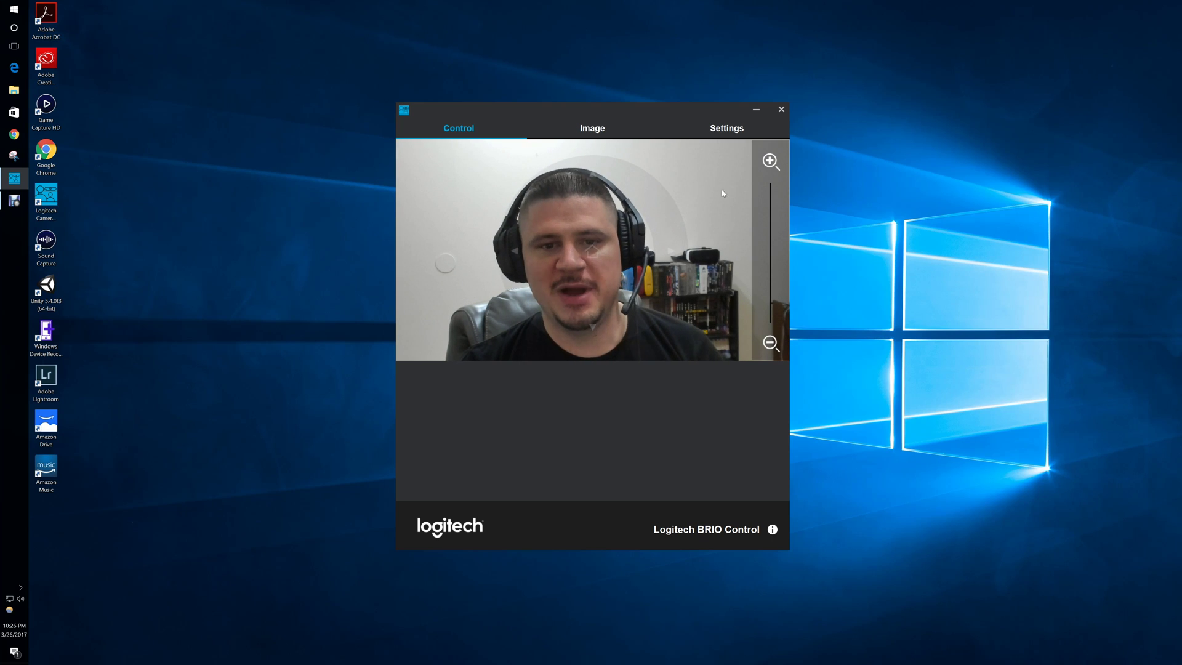
click(600, 133)
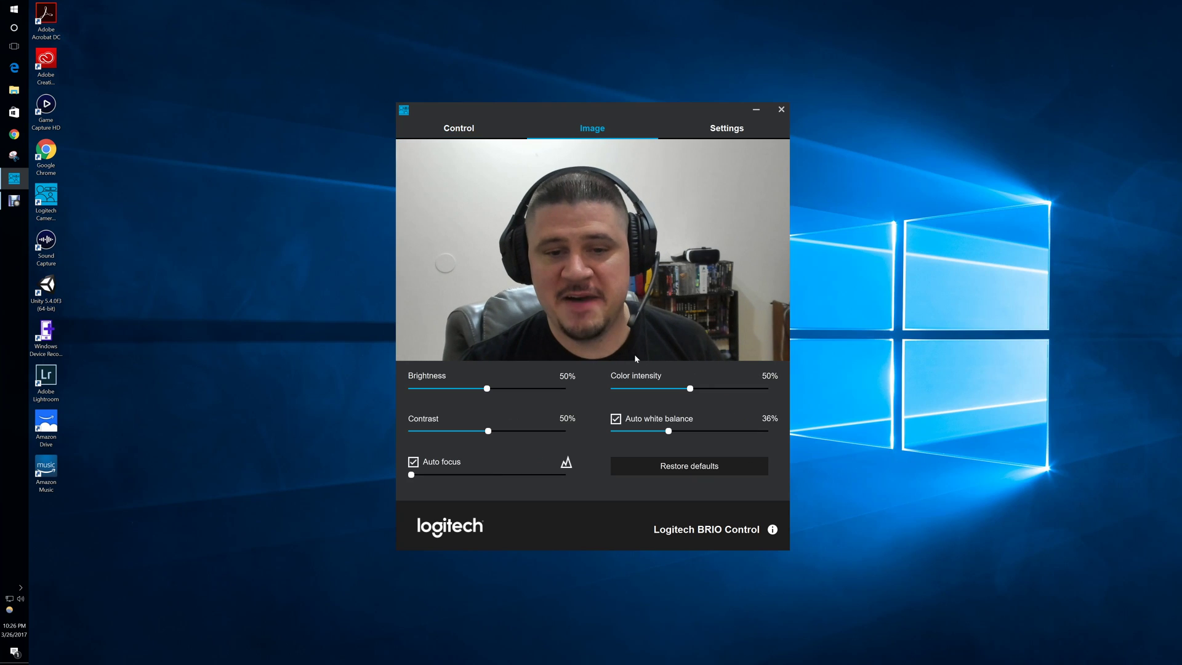
Step: Push Color intensity to an extreme, then bring it back to 50%
drag(695, 388, 761, 389)
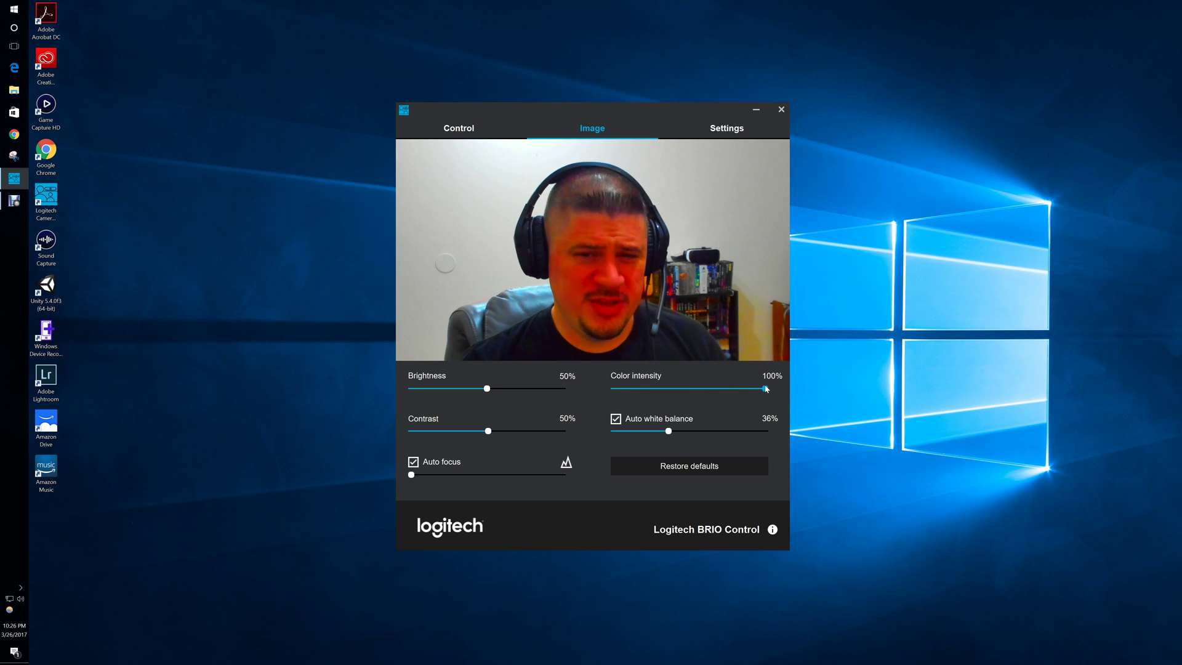
drag(760, 388, 691, 392)
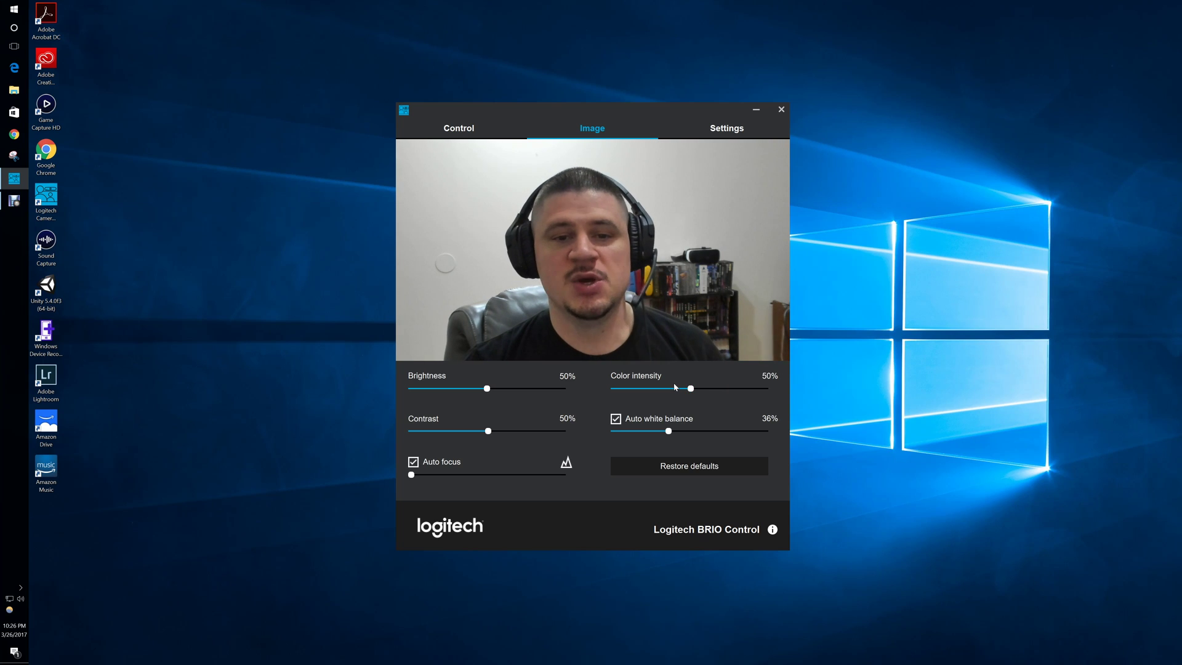
click(14, 9)
scroll(116, 146, down, 7)
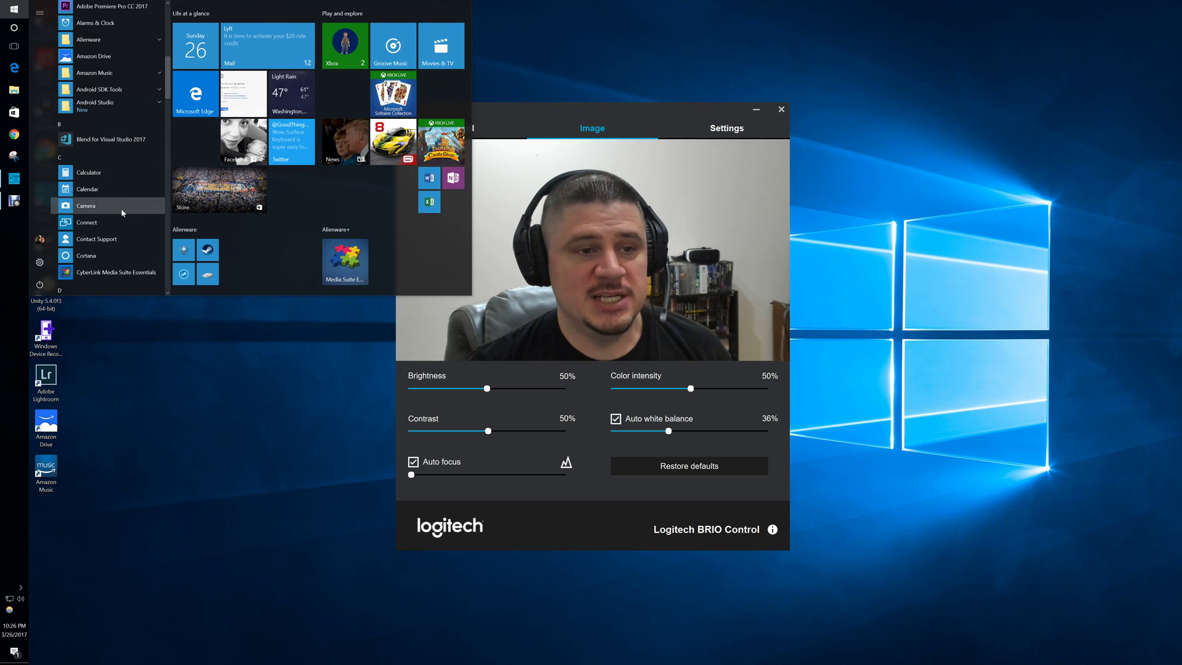
click(120, 206)
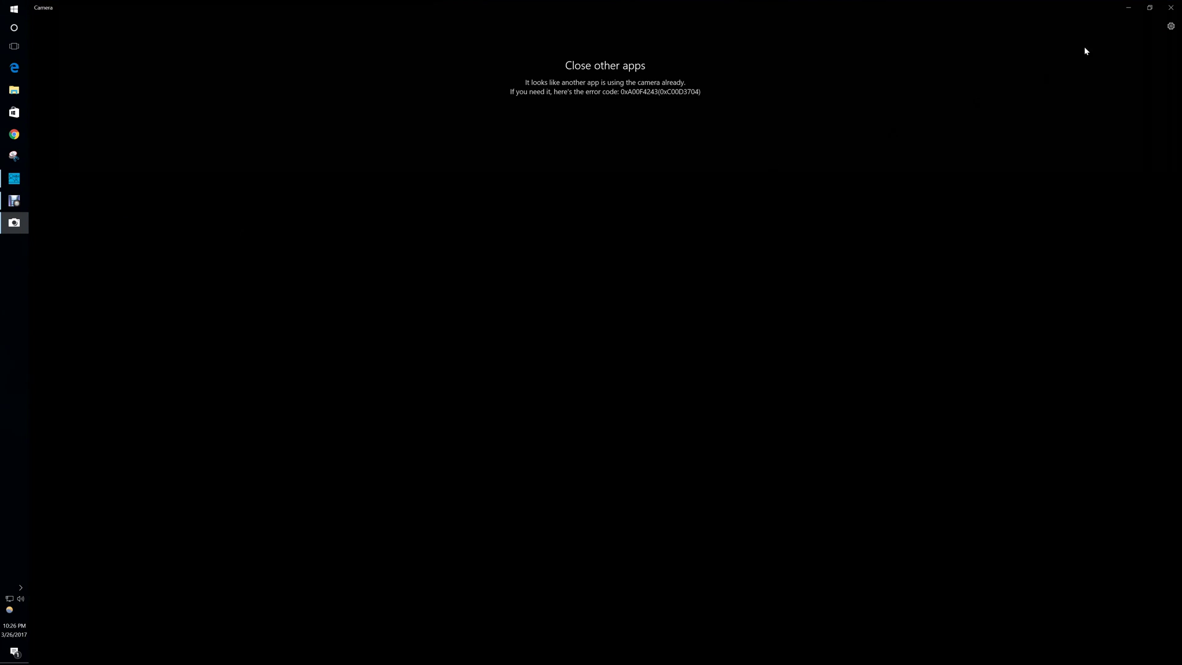
click(1172, 8)
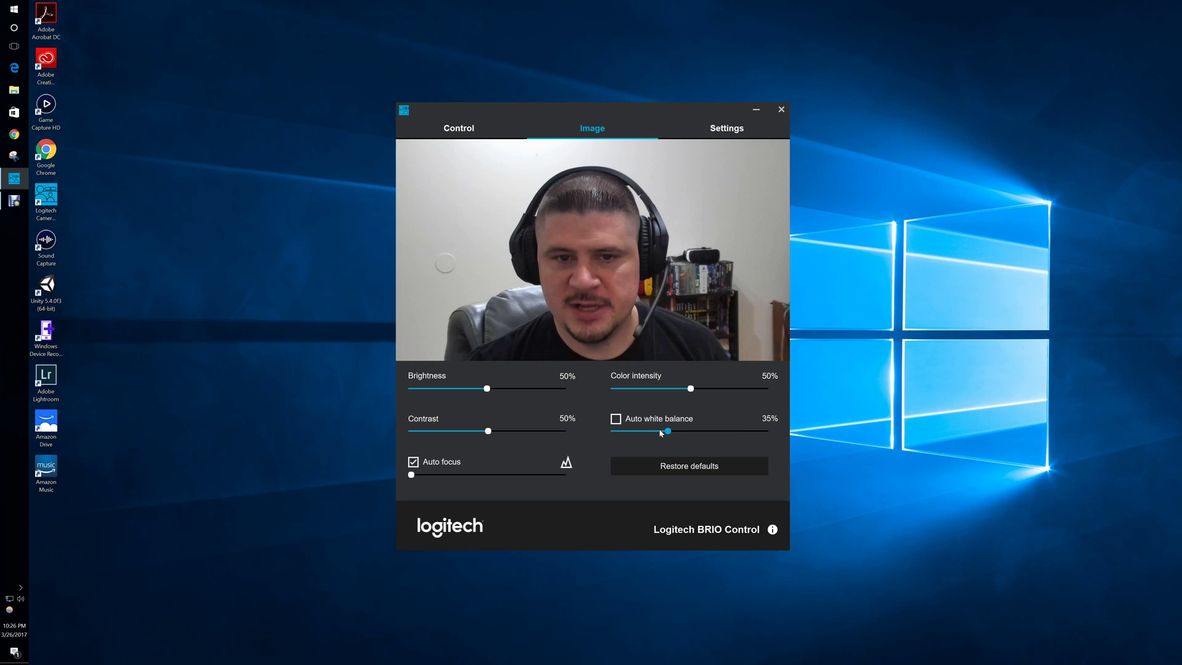
Step: Test manual white balance and manual focus, then re-enable auto white balance and autofocus
drag(668, 431, 742, 431)
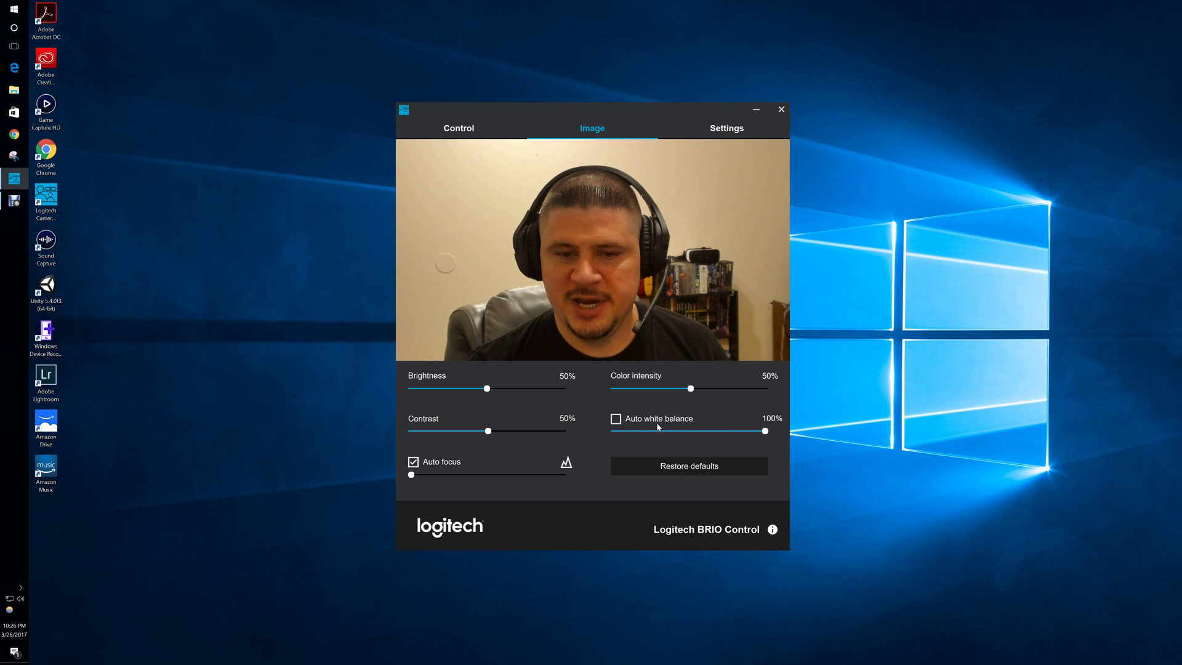
click(616, 419)
click(413, 462)
mouse_move(410, 478)
mouse_down()
mouse_move(564, 474)
mouse_move(423, 475)
mouse_up()
click(413, 462)
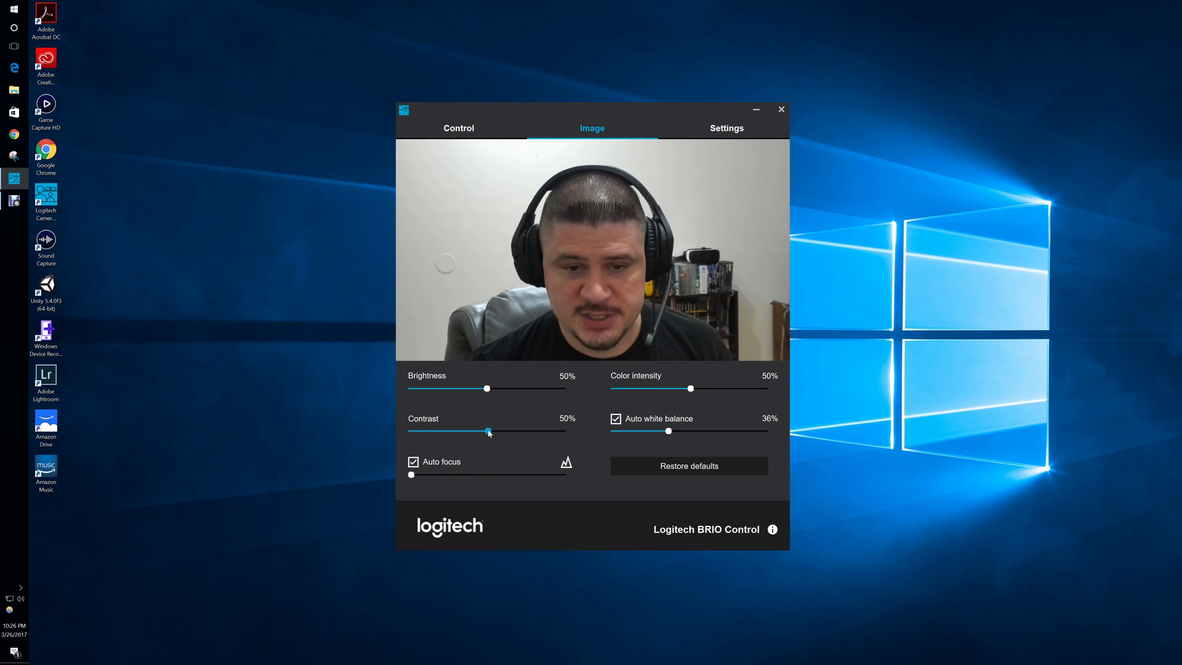
Step: Lower contrast and brightness to zero, then restore image defaults and show the Settings options
drag(480, 431, 431, 431)
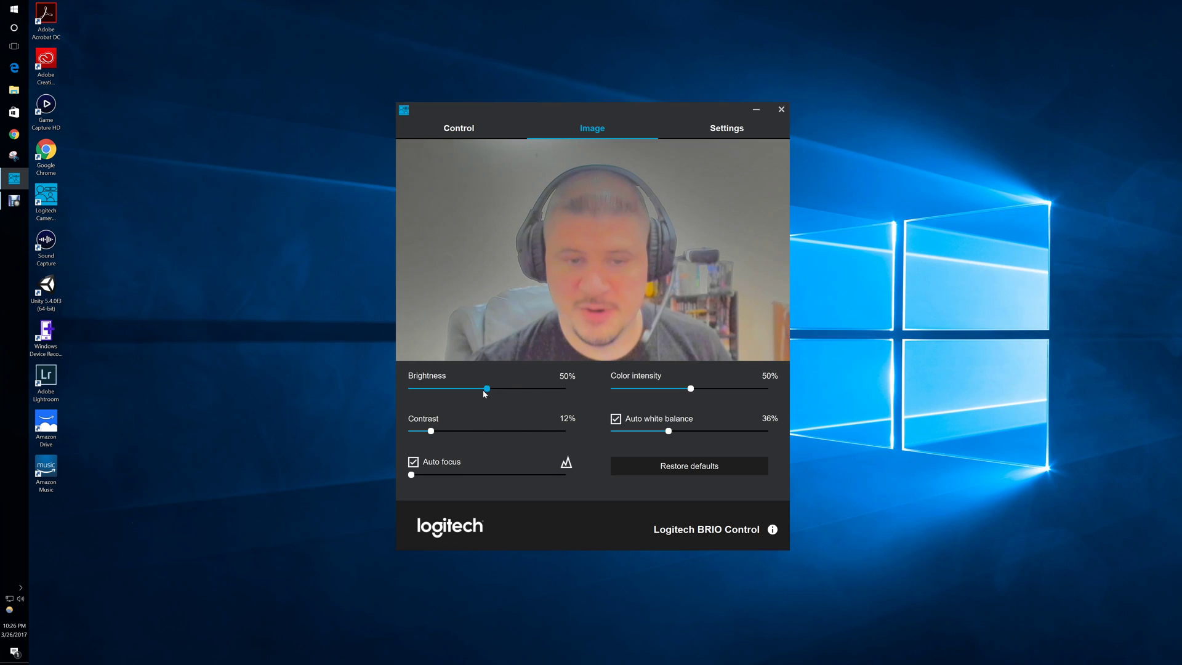
drag(486, 389, 411, 389)
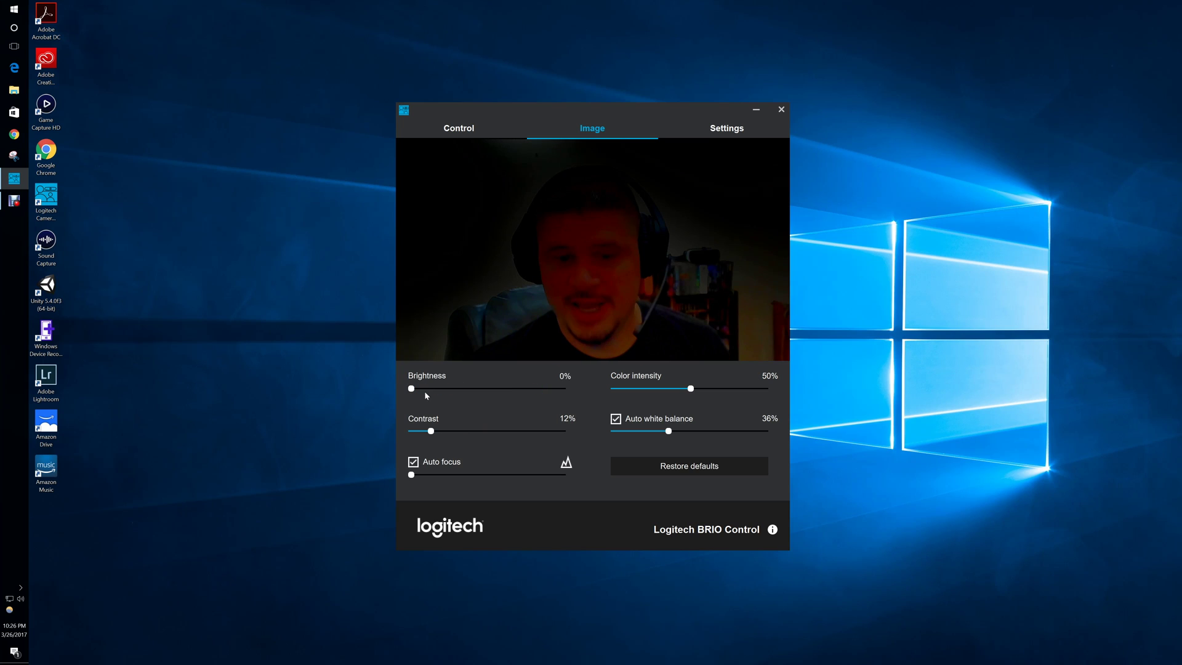
click(690, 467)
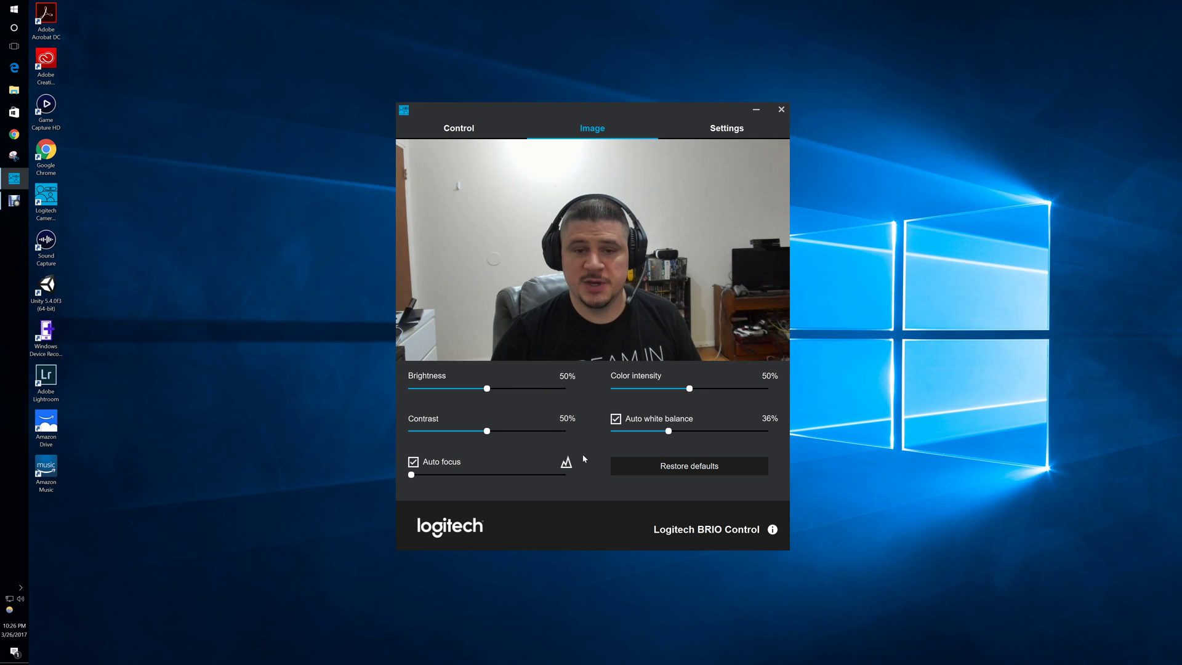
click(730, 133)
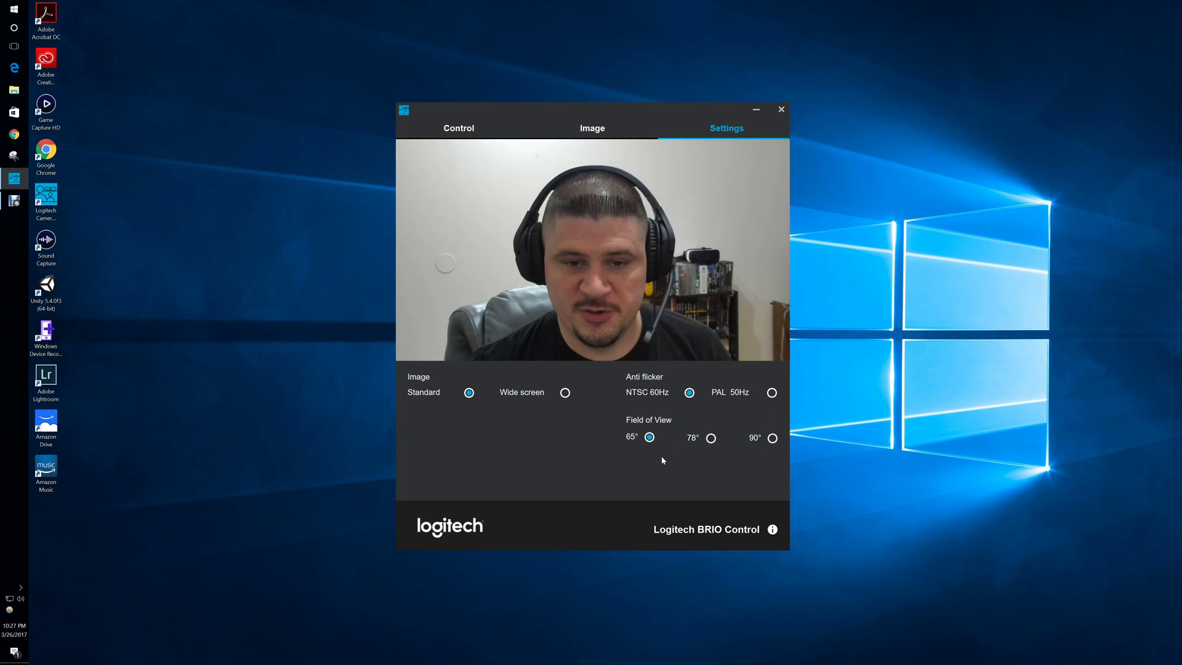
click(710, 438)
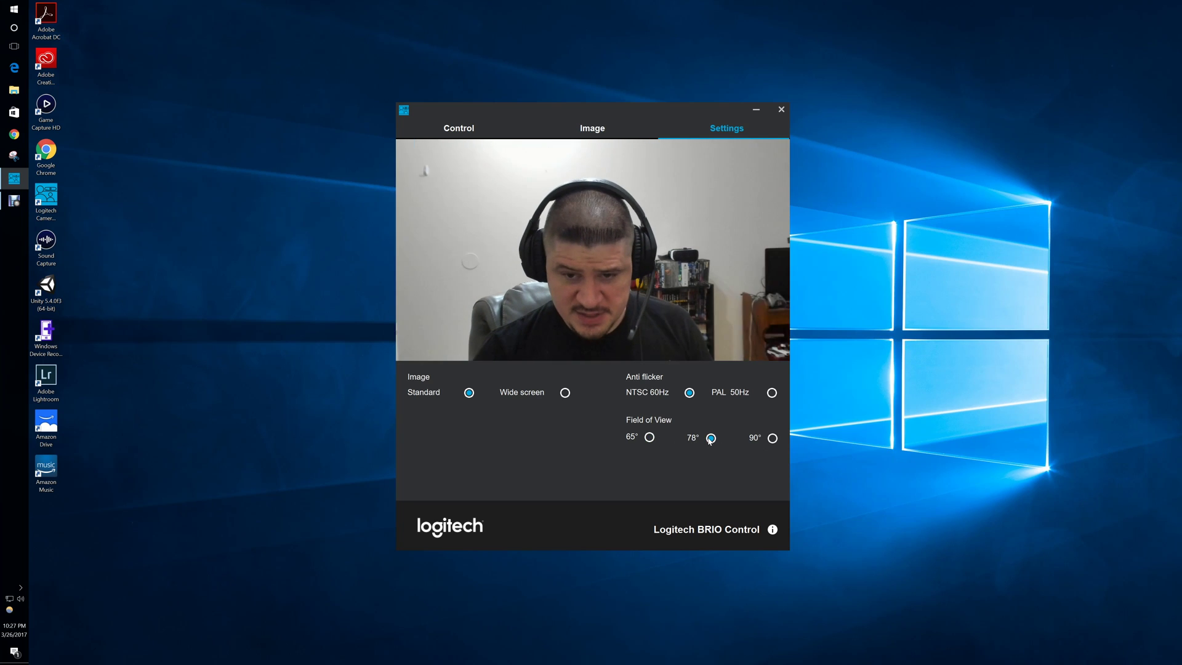
click(772, 438)
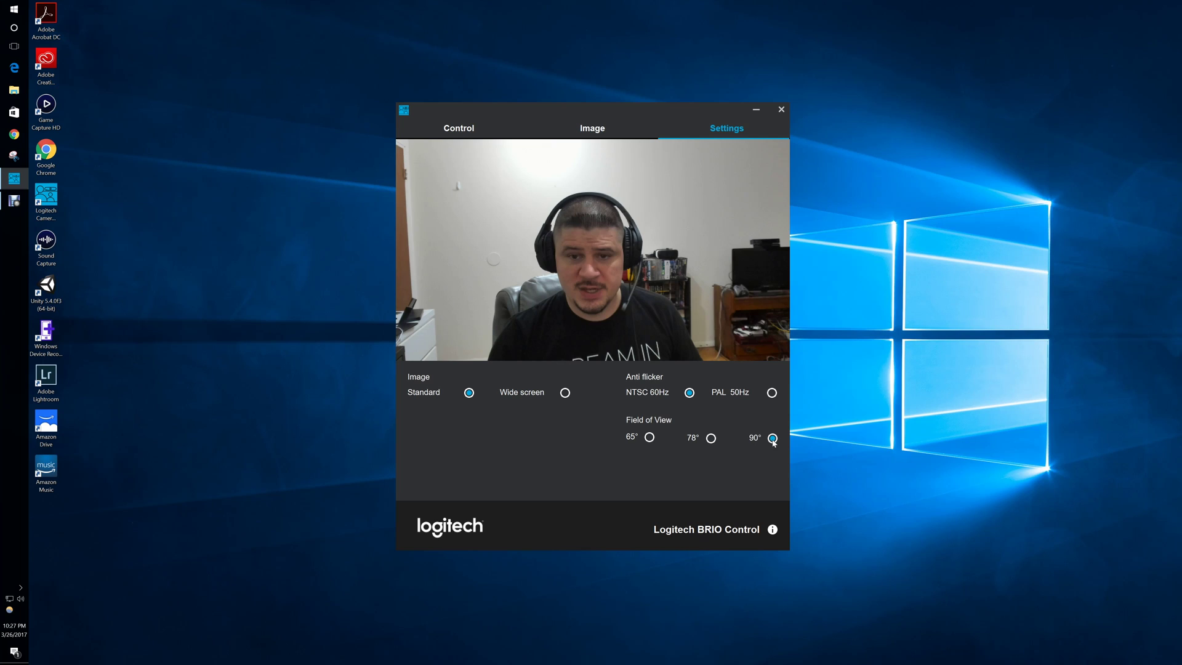
click(650, 437)
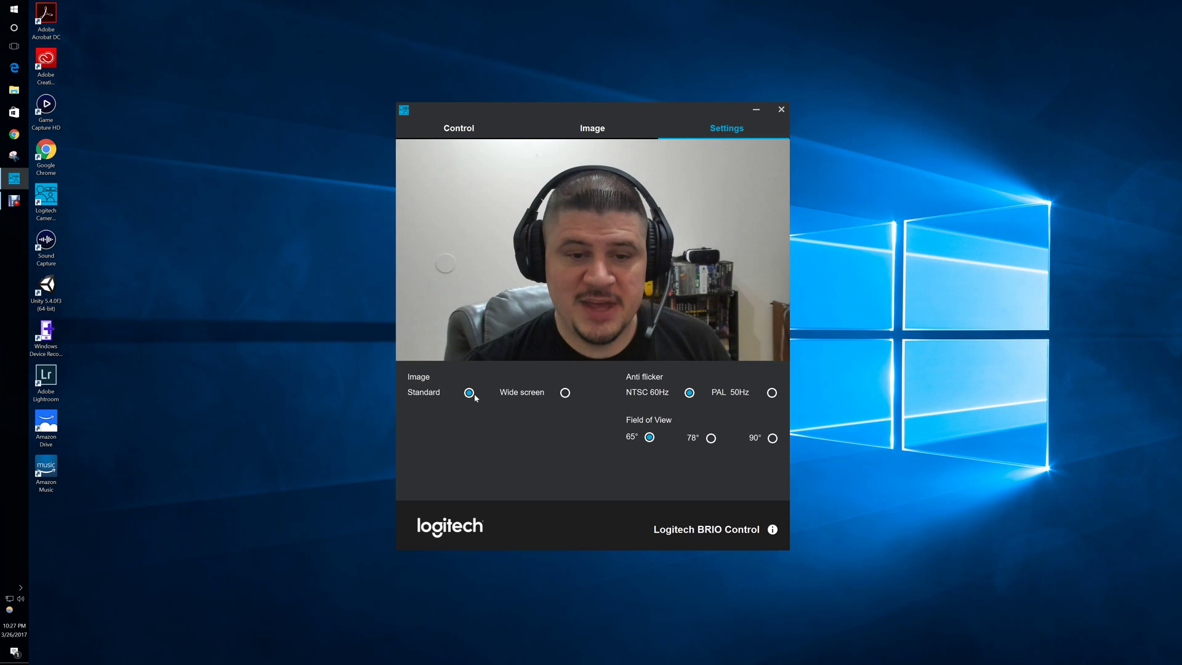
click(566, 394)
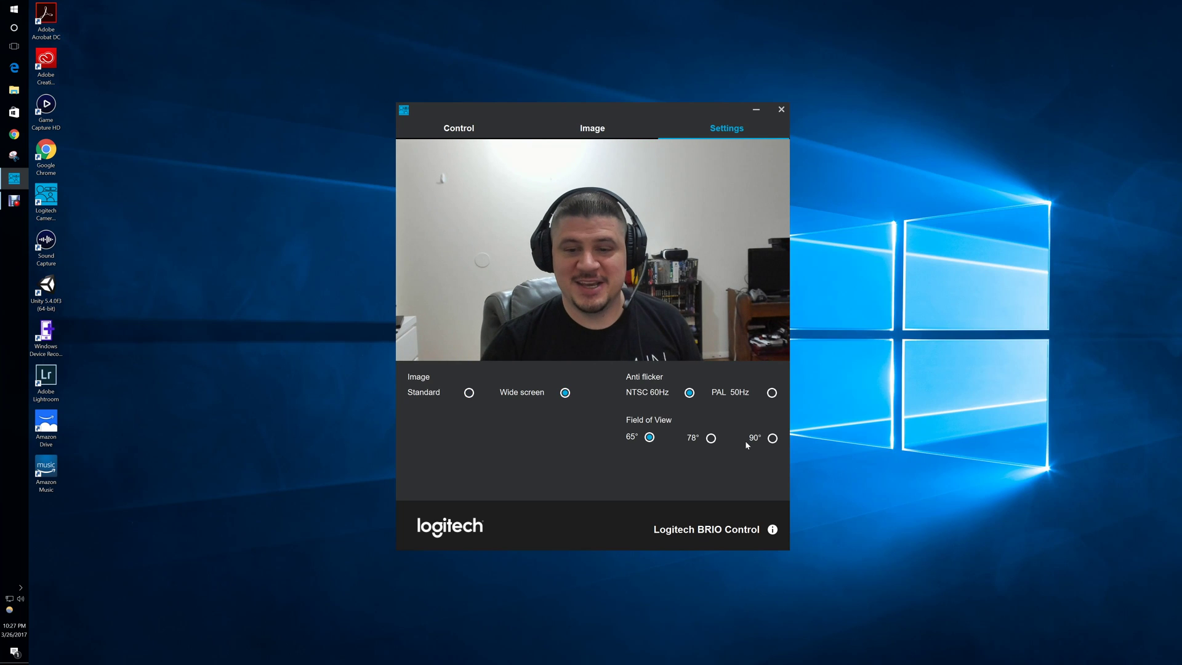
click(773, 438)
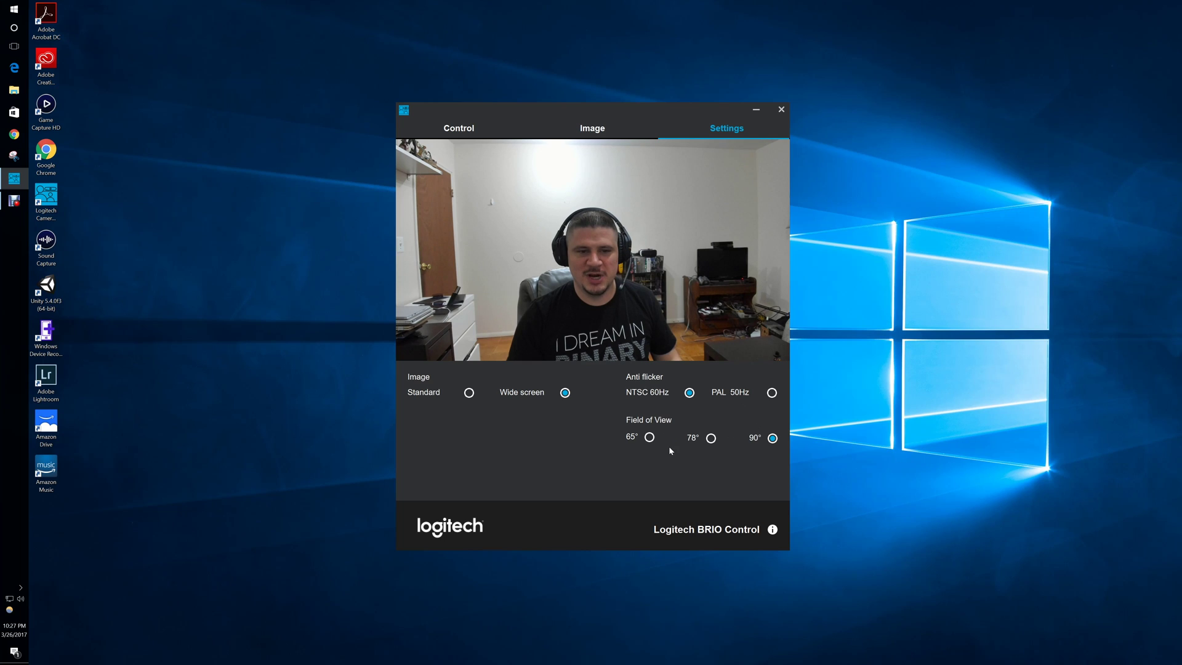
click(651, 439)
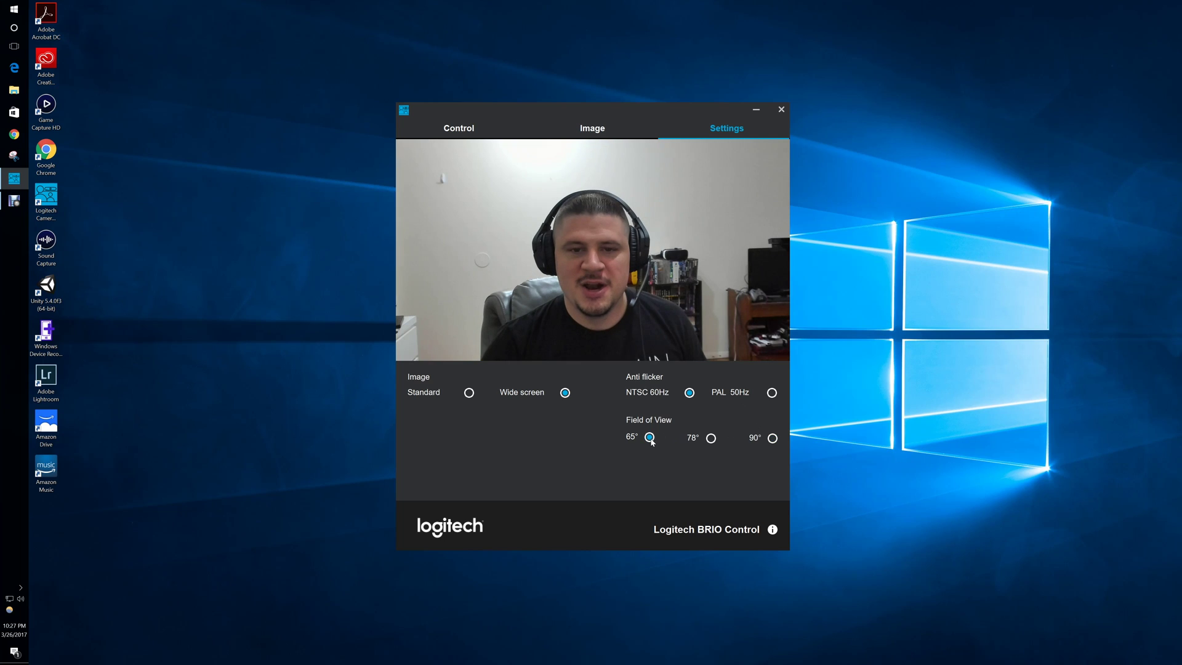
click(473, 394)
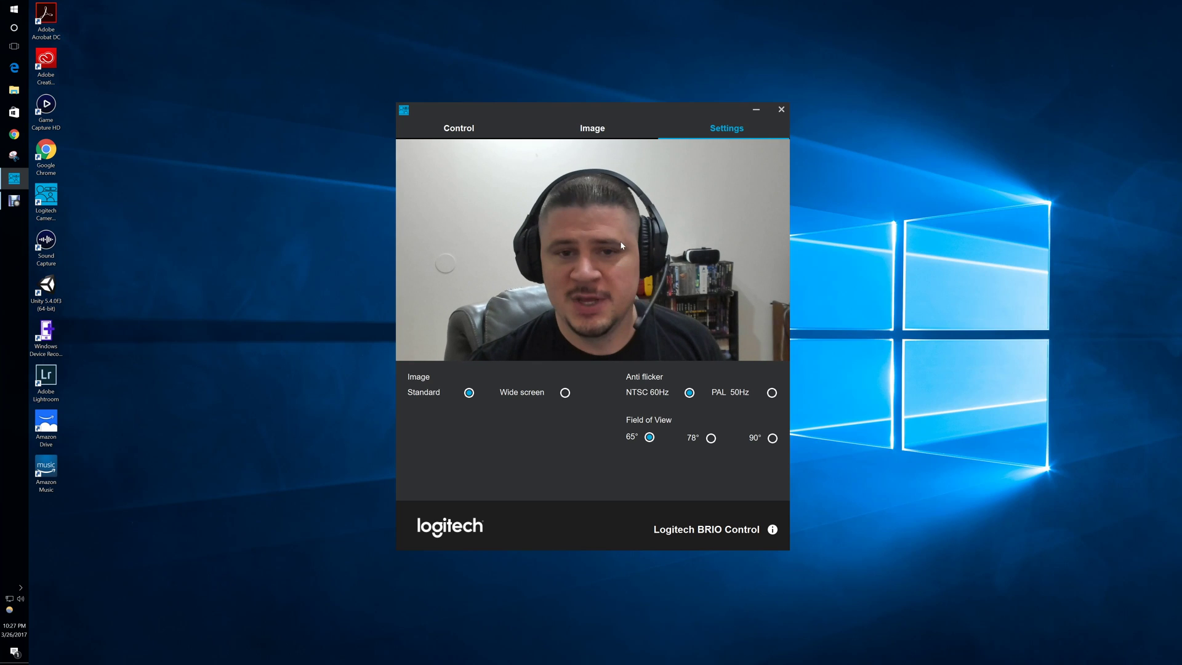
Step: Raise Color intensity and Contrast to 100% and Brightness to 85%, then close the control window
click(599, 133)
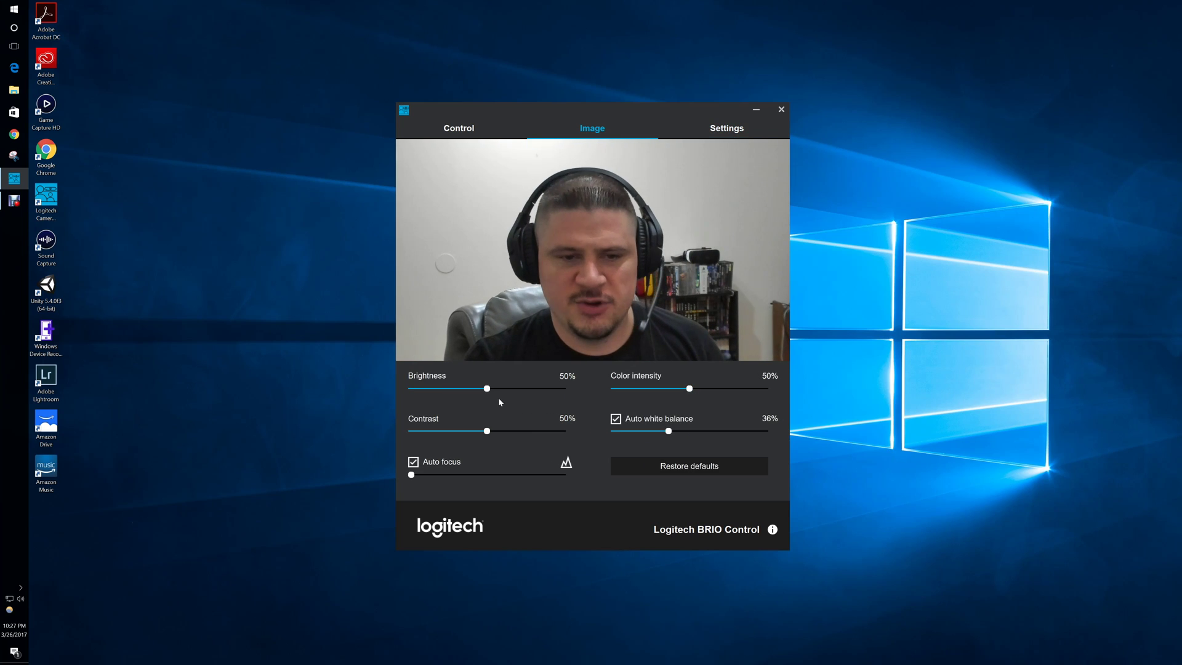
drag(688, 390, 776, 387)
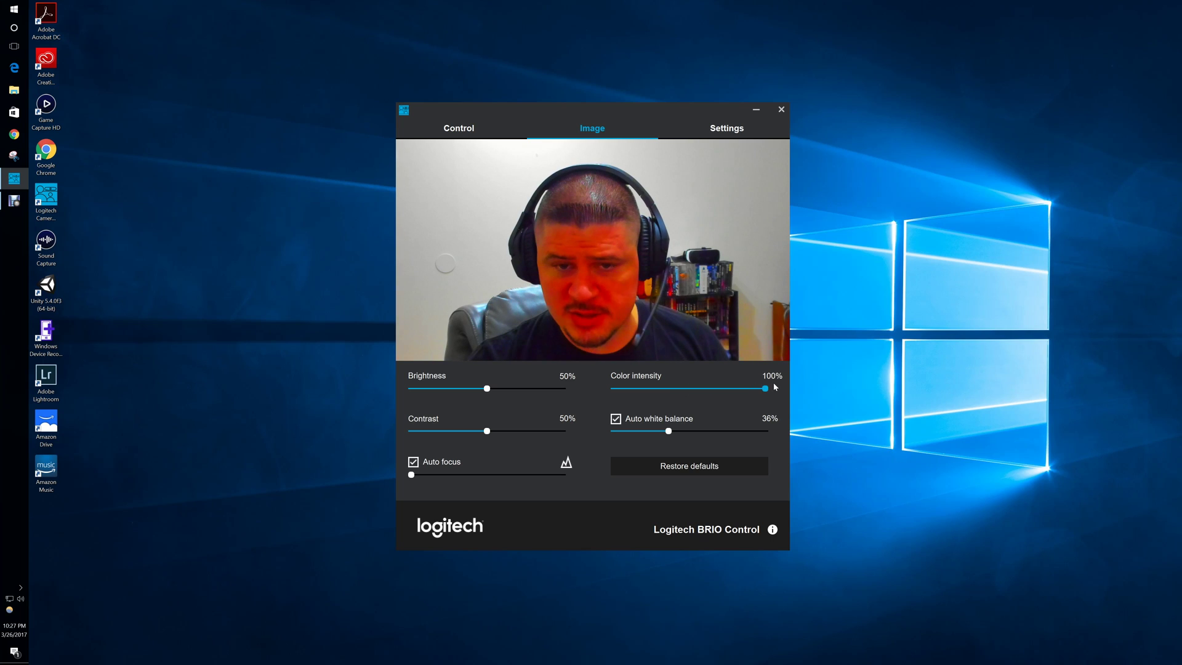
drag(654, 386, 786, 388)
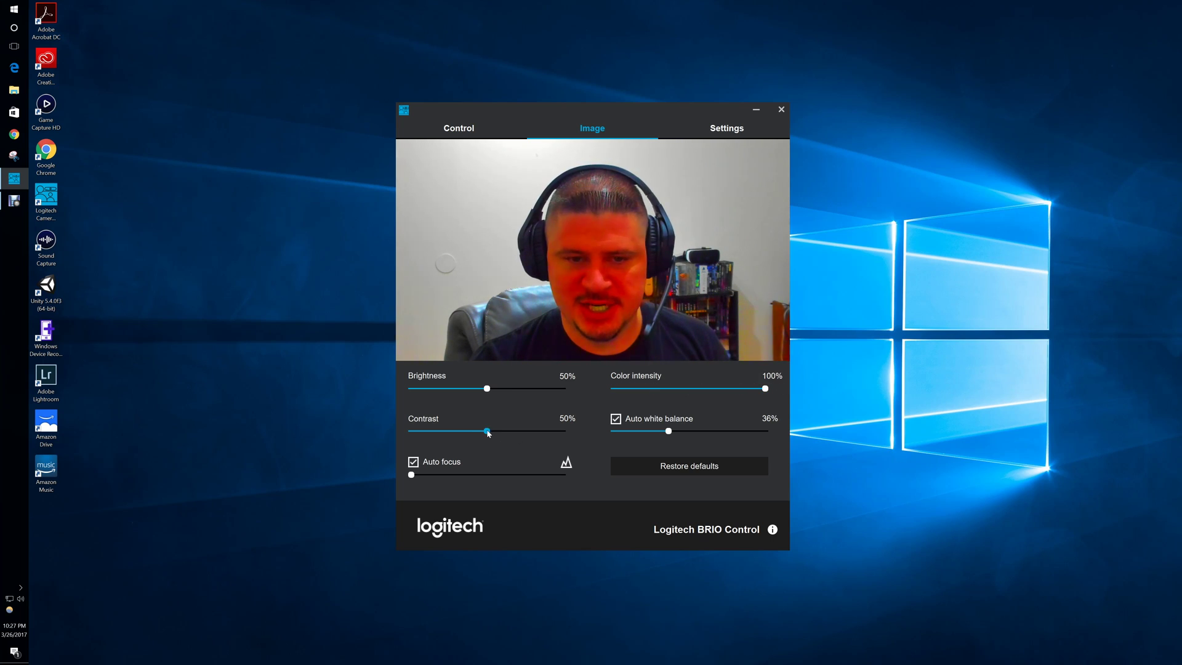
drag(488, 433, 563, 432)
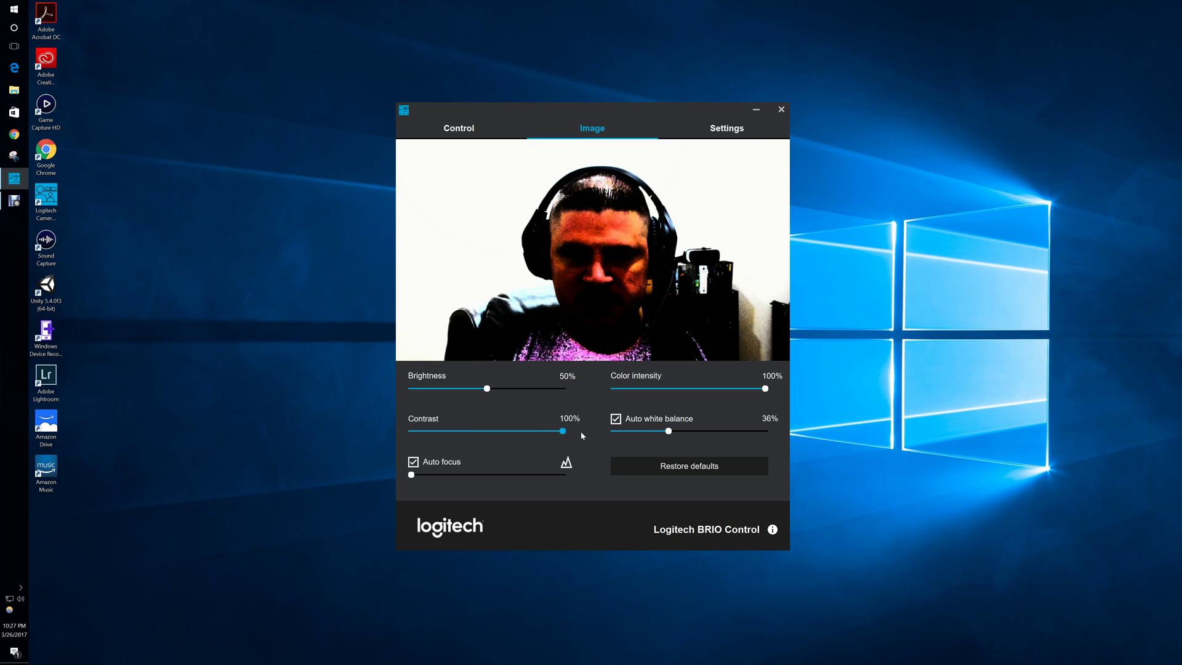
drag(525, 387, 542, 386)
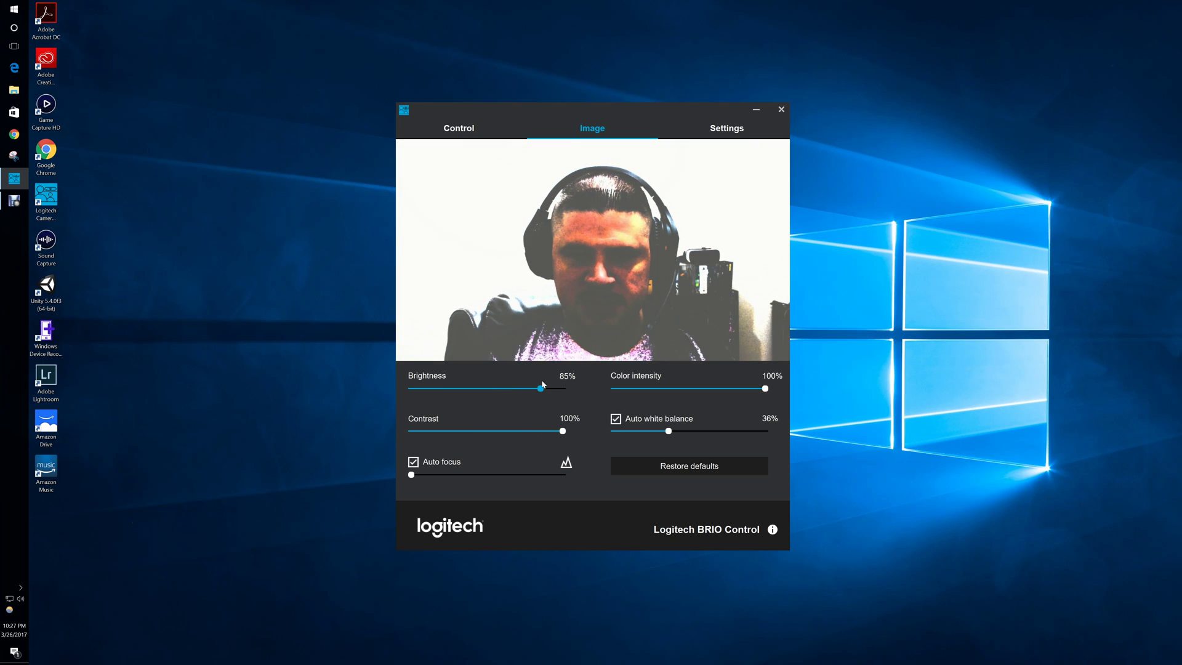
click(781, 111)
Step: Launch Windows Camera from the Start menu to preview the adjusted image
click(15, 10)
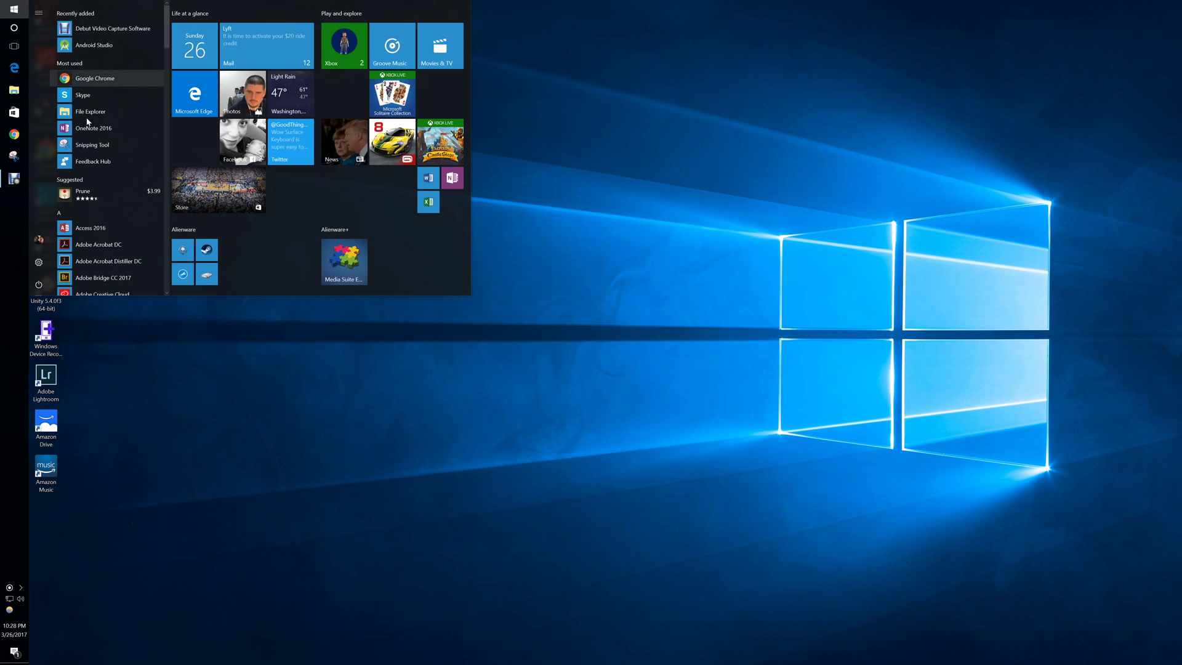
scroll(111, 157, down, 10)
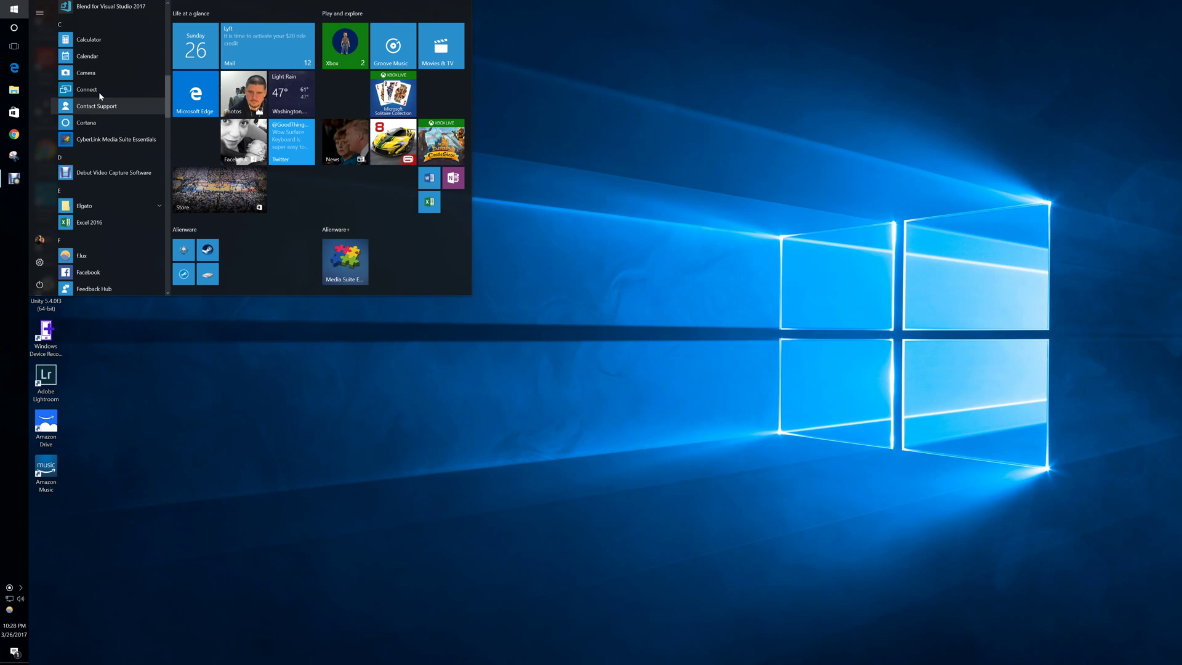
click(98, 75)
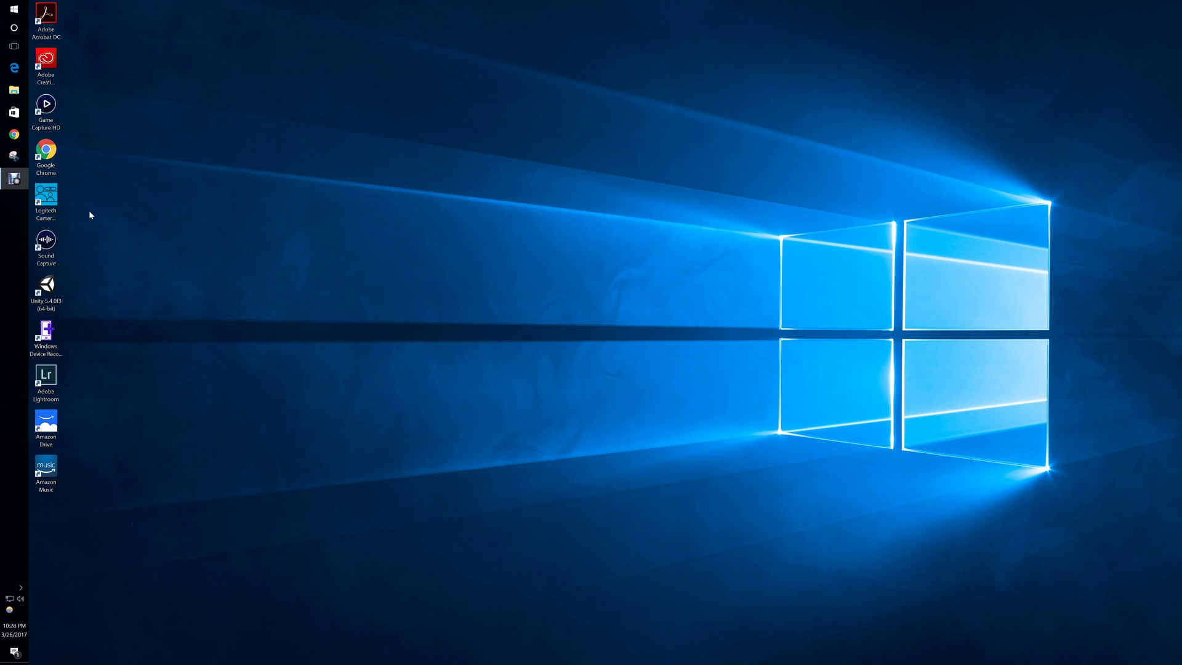
Step: Reopen LogitechBRIO from Start and restore the image adjustments to their 50% defaults
click(14, 8)
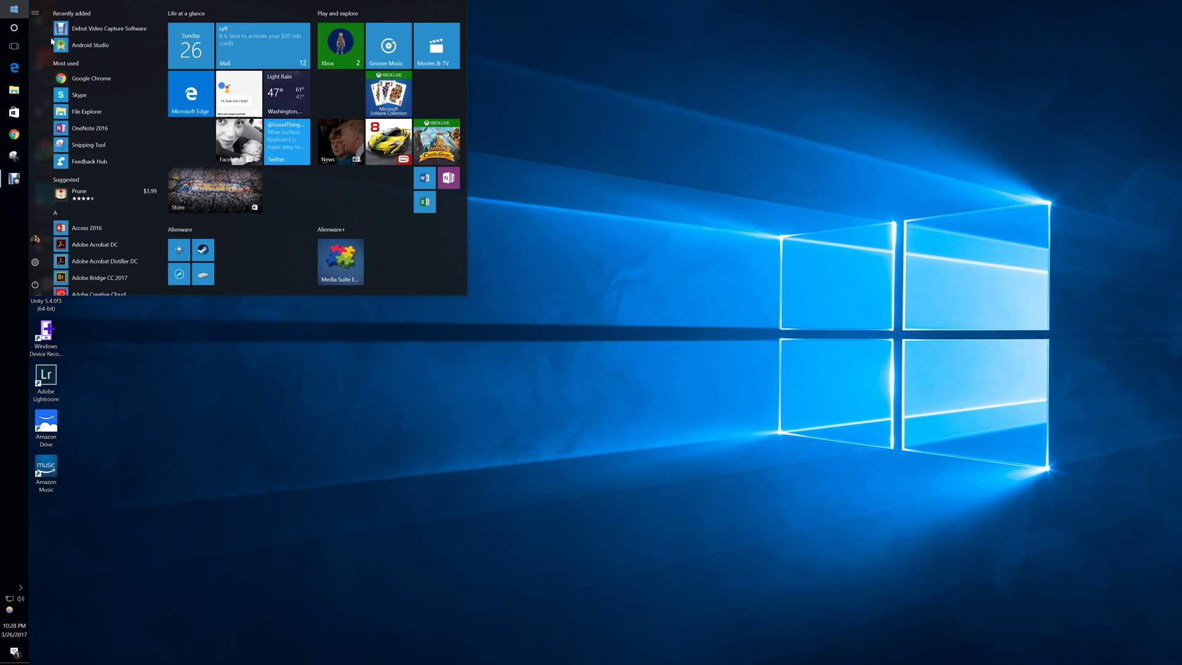
scroll(99, 154, down, 10)
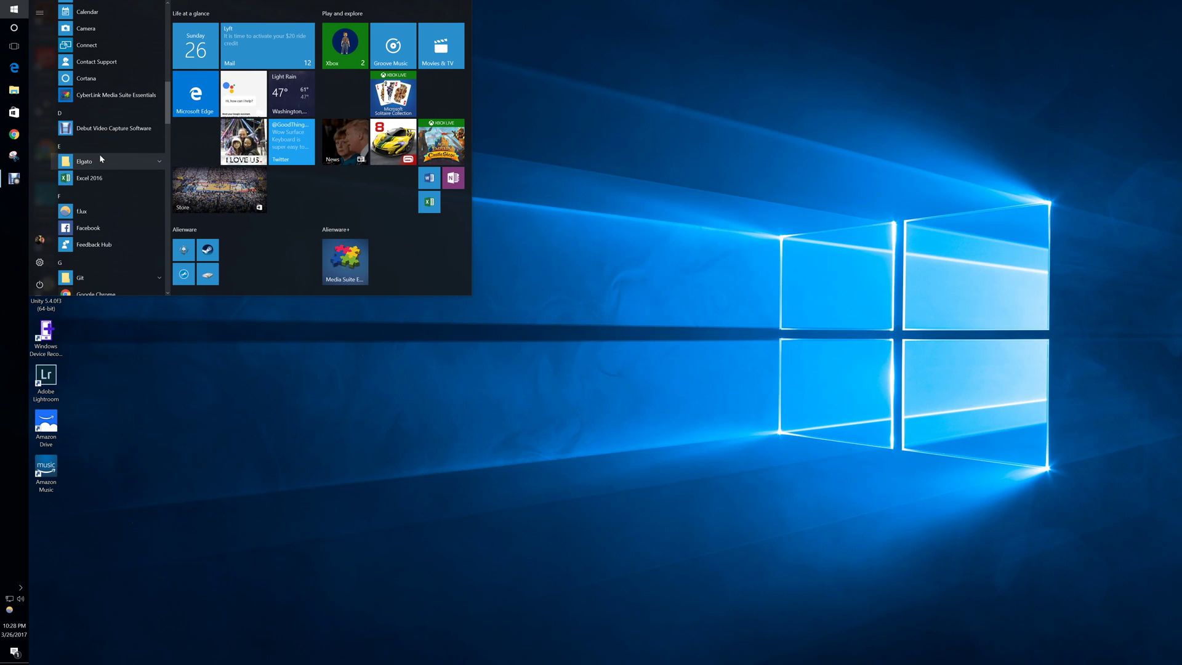
scroll(99, 154, down, 5)
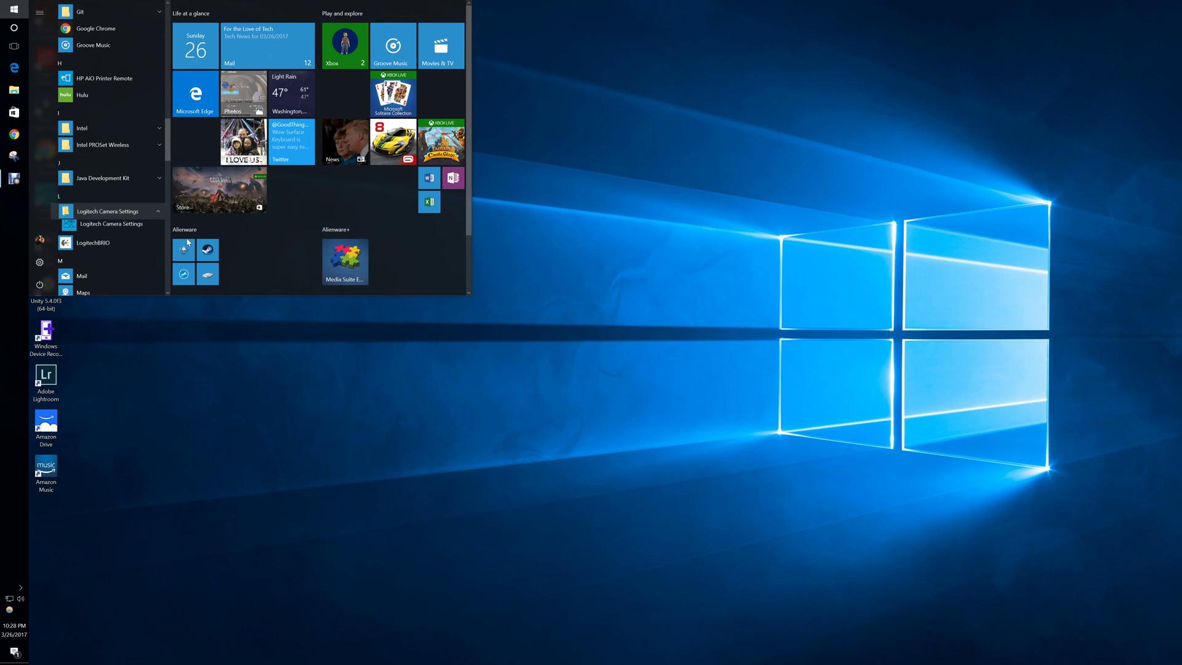
click(116, 241)
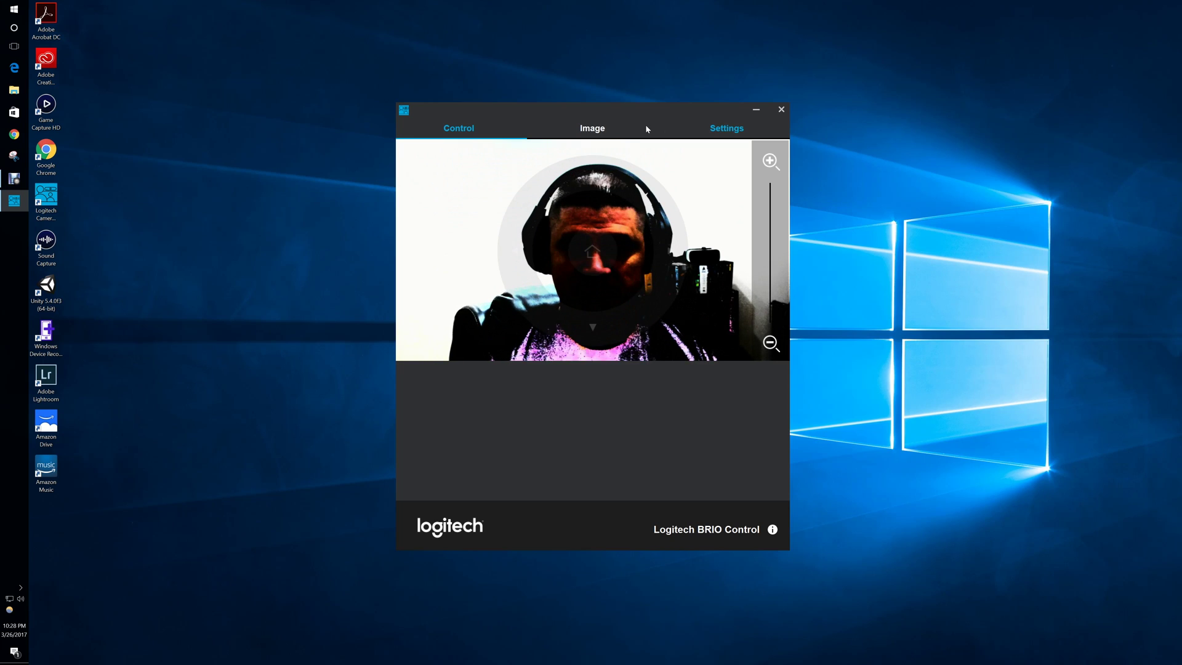
click(618, 125)
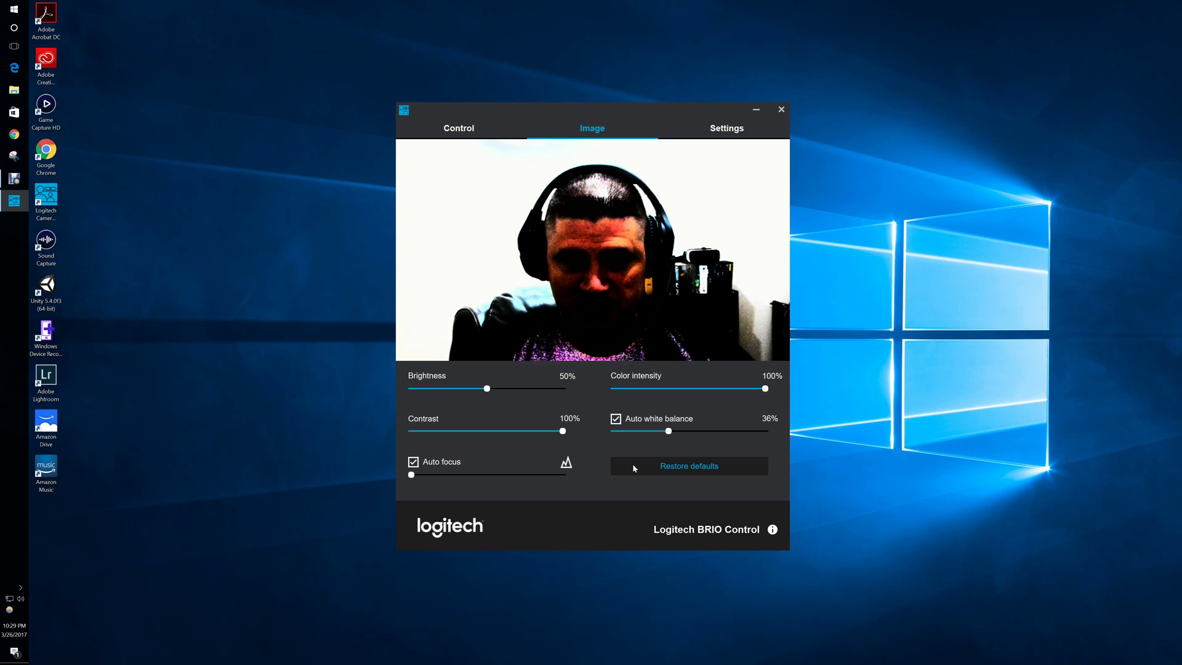
click(666, 455)
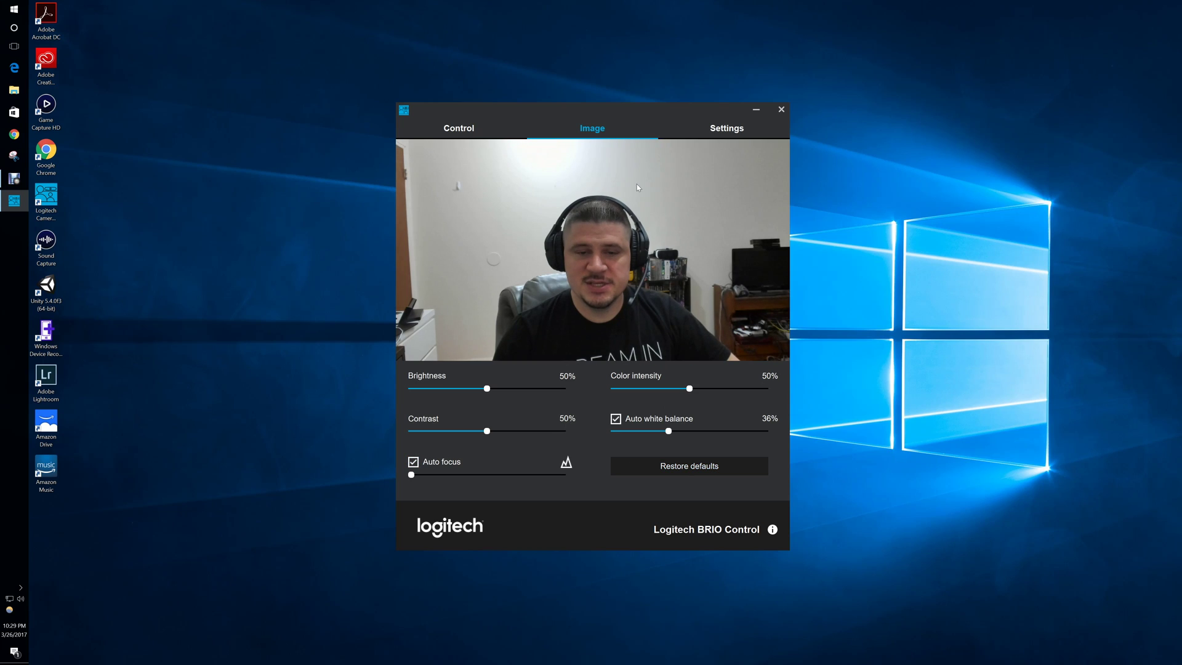
Step: Set Field of View to 65° Standard on the Settings tab, then return to Image
click(726, 130)
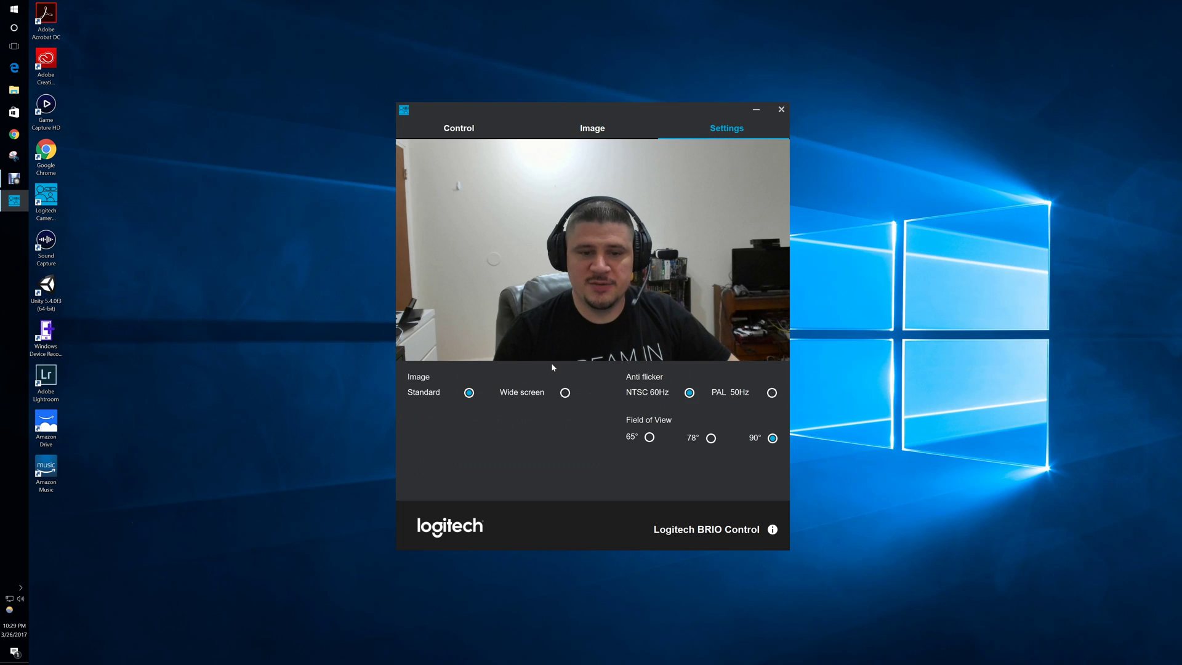
click(650, 438)
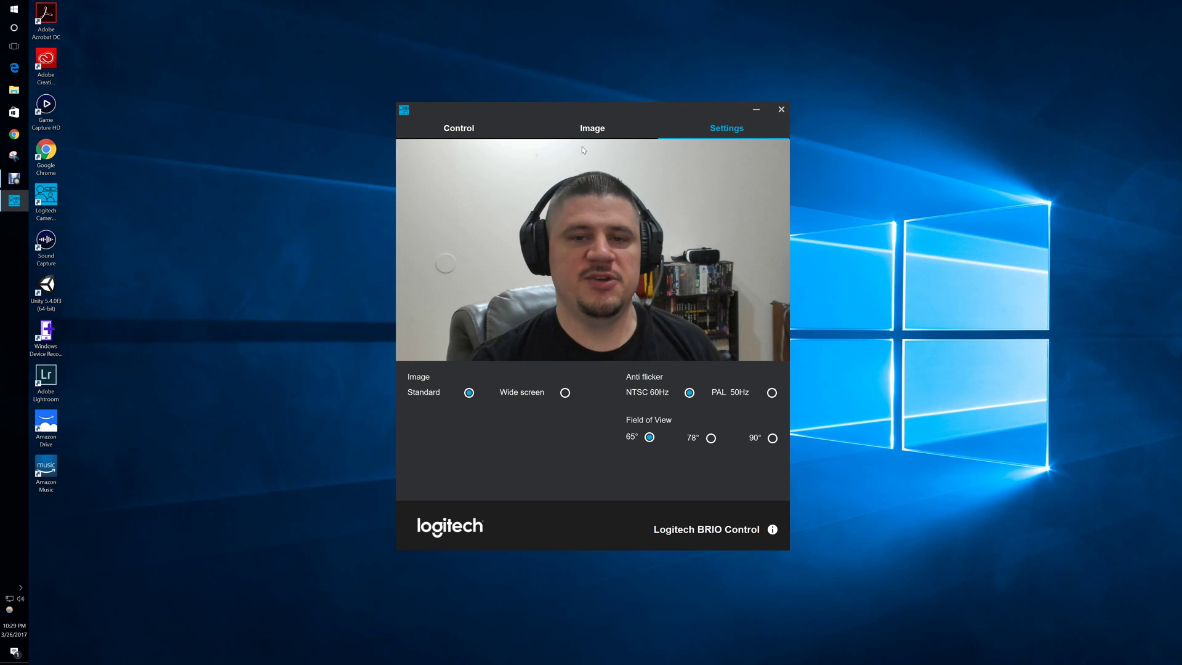
click(592, 128)
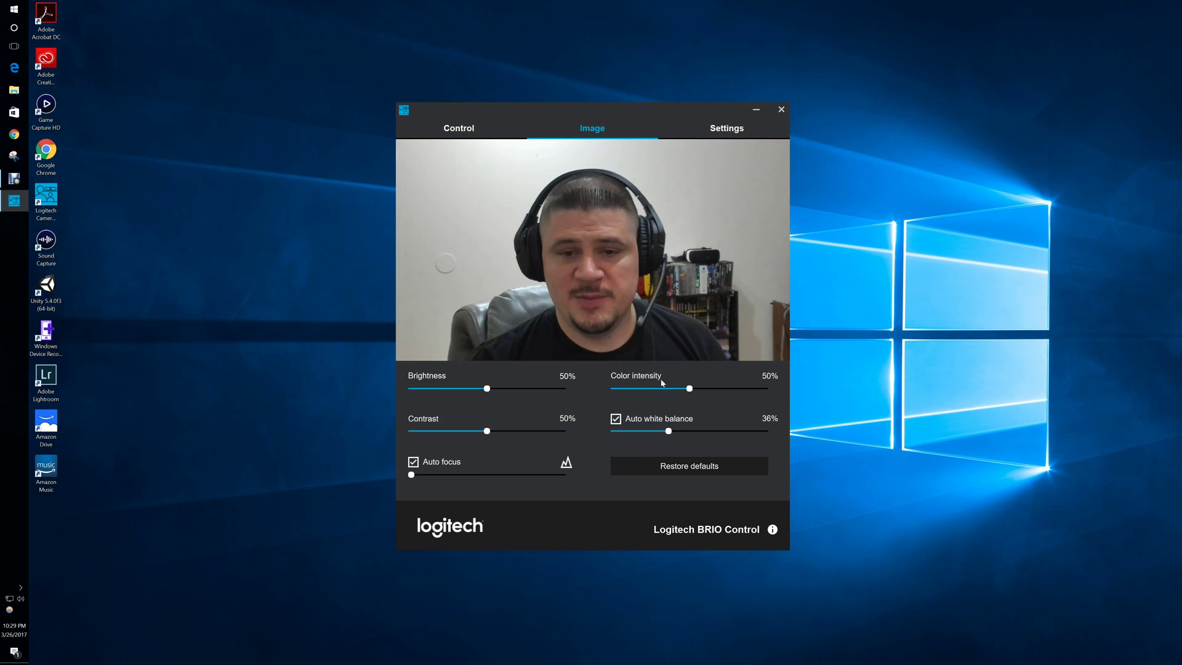
Step: Close the Logitech window and relaunch Windows Camera from Start to preview the defaults
click(781, 110)
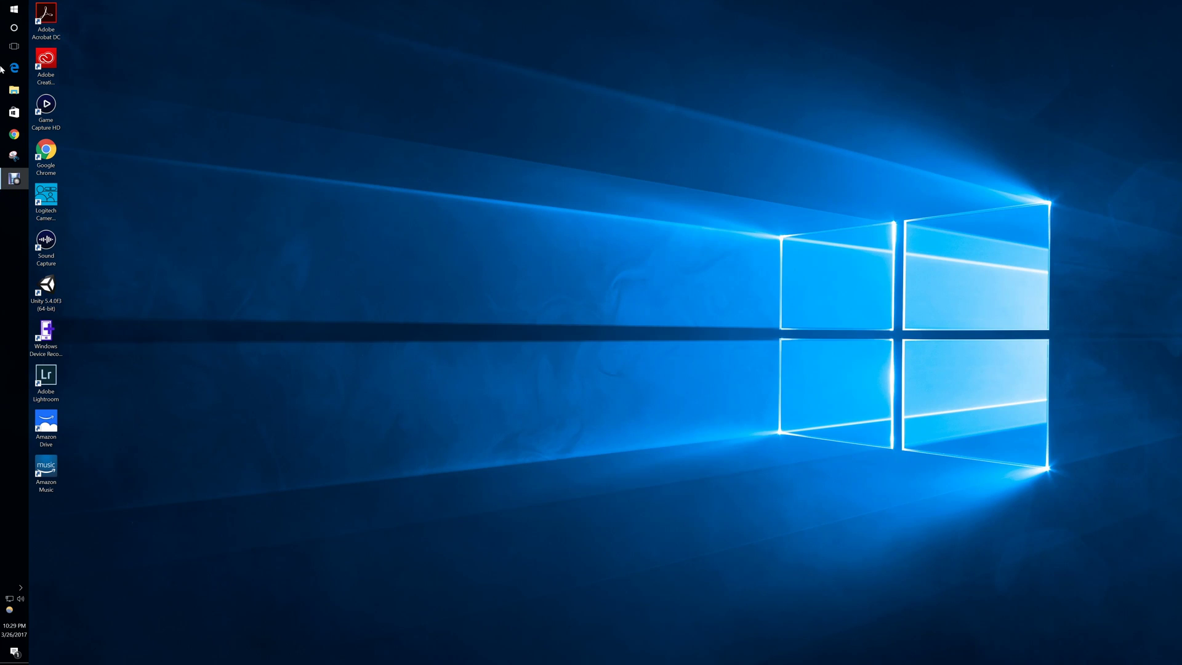
click(20, 16)
scroll(100, 170, down, 5)
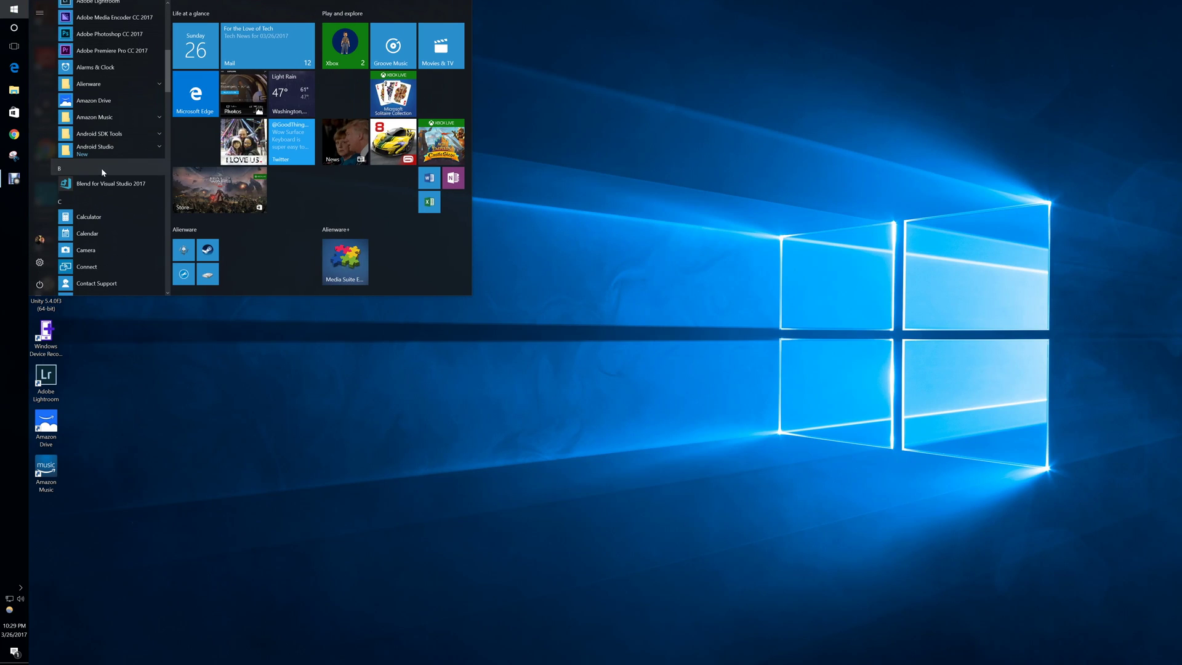
click(86, 161)
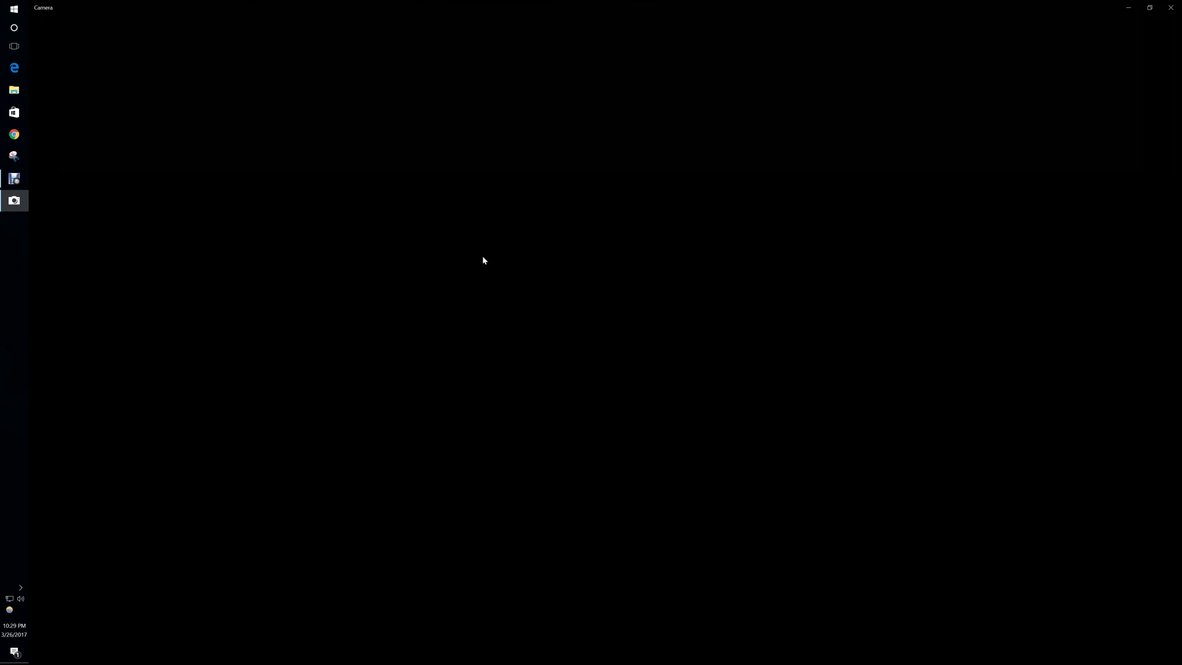